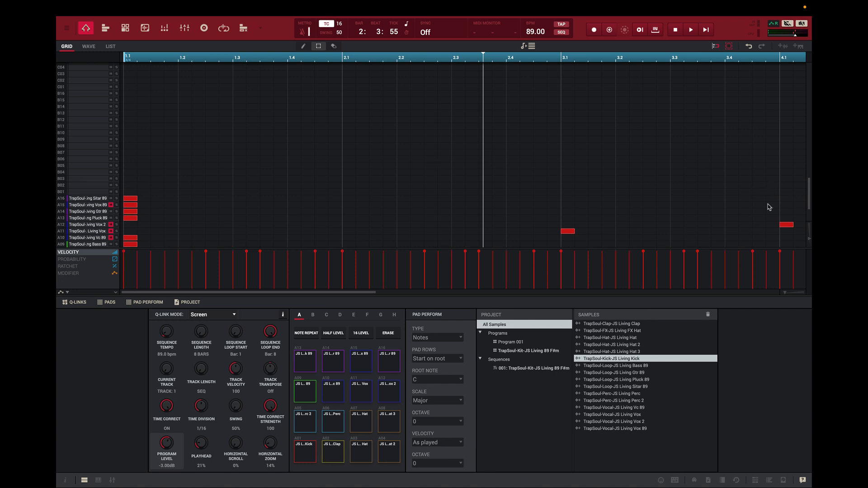
Show the whole eight-bar sequence in the grid and audition drum and percussion pads A01 through A08
scroll(788, 295, up, 3)
scroll(789, 296, down, 5)
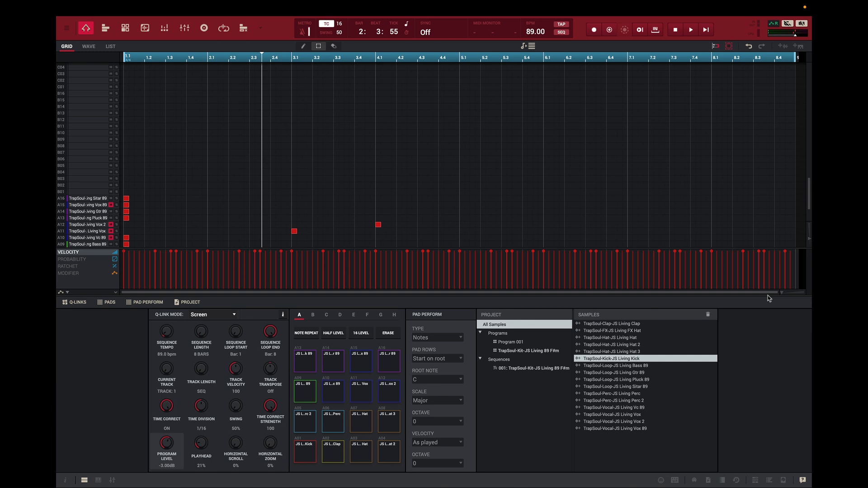
scroll(110, 194, down, 4)
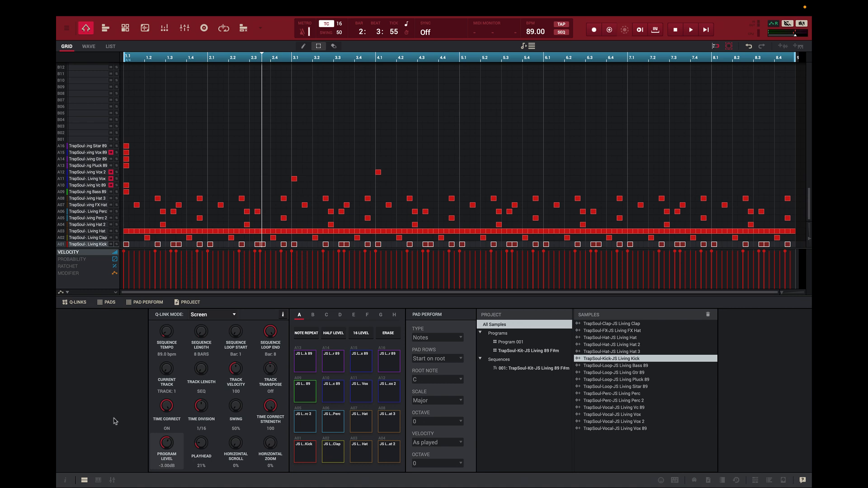
click(298, 449)
click(332, 451)
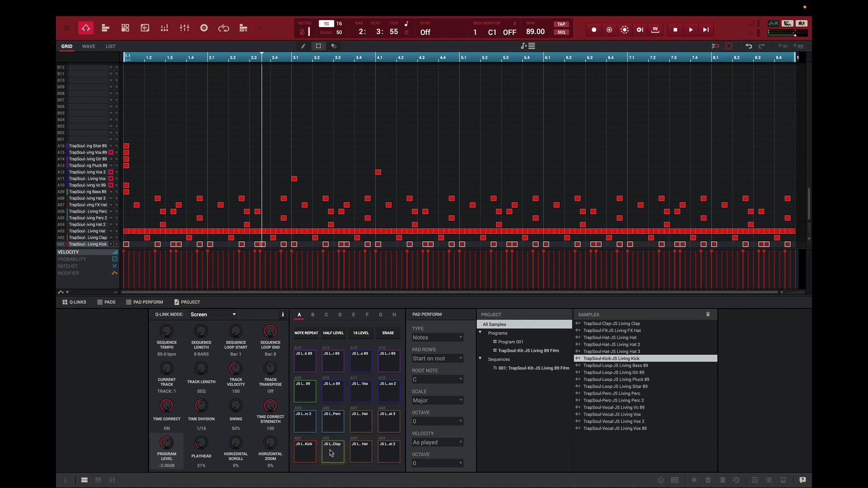
click(363, 452)
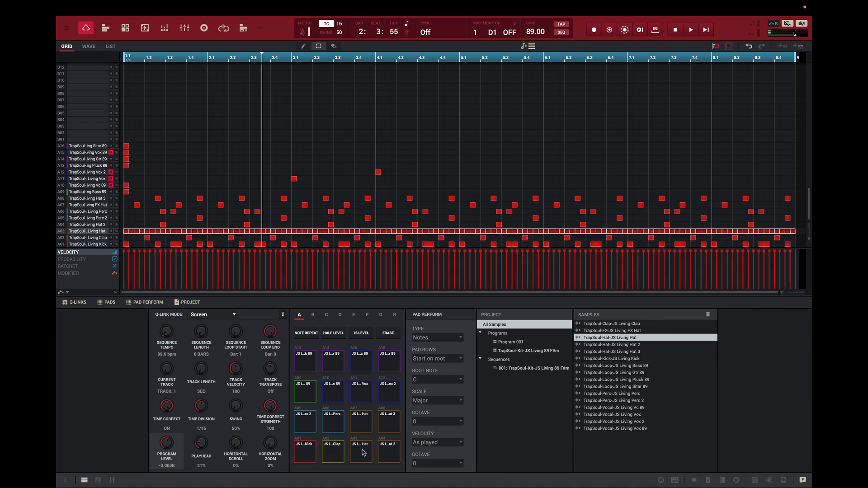
click(392, 450)
click(315, 427)
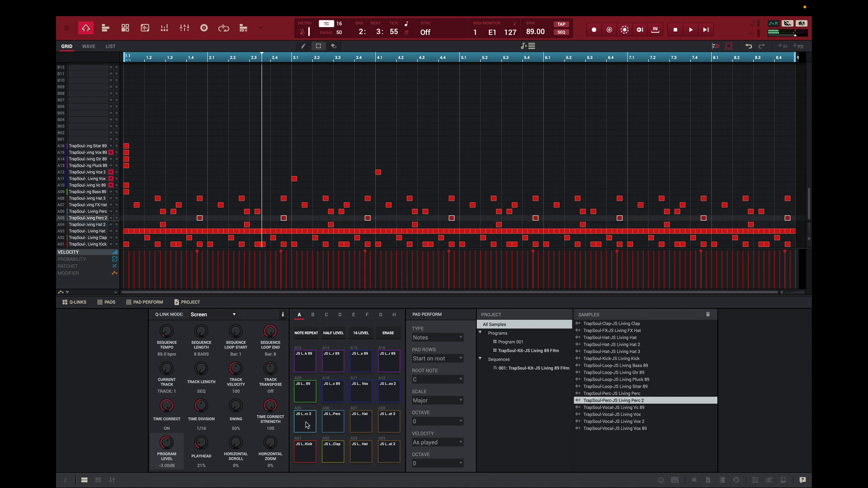
click(333, 425)
click(361, 426)
click(387, 425)
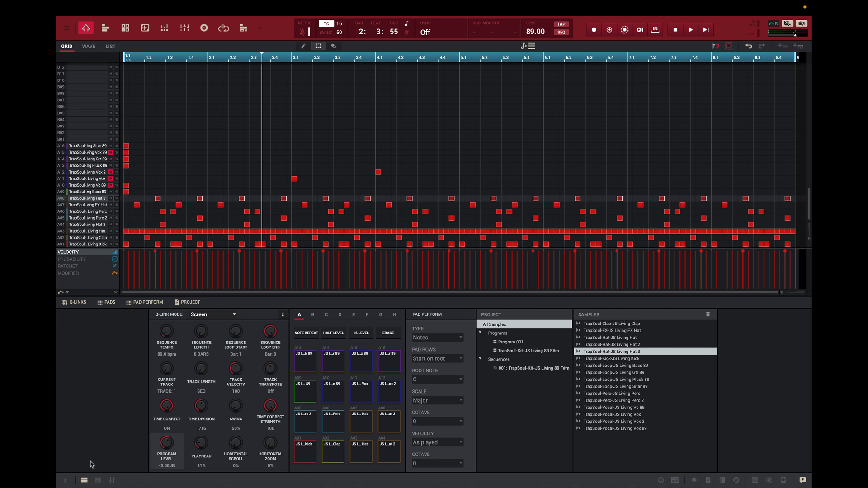
Show the inspector's channel strips and display the pad channel of the kick on pad A01
click(65, 481)
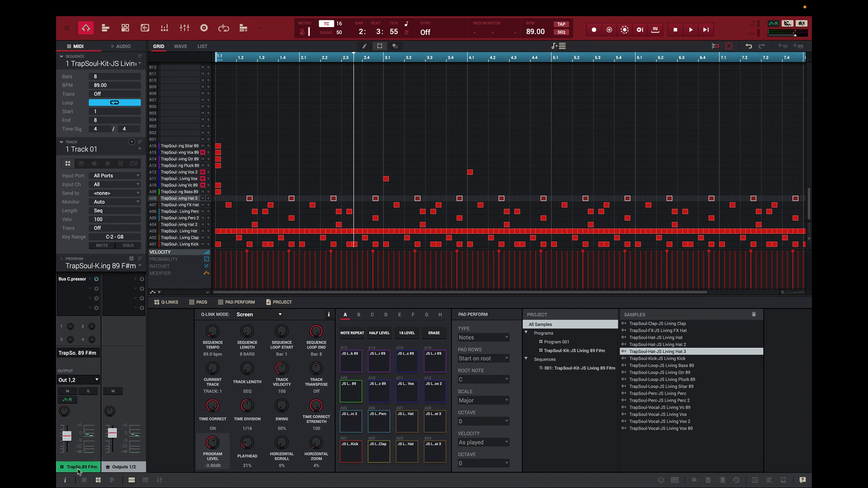
mouse_move(115, 437)
click(351, 453)
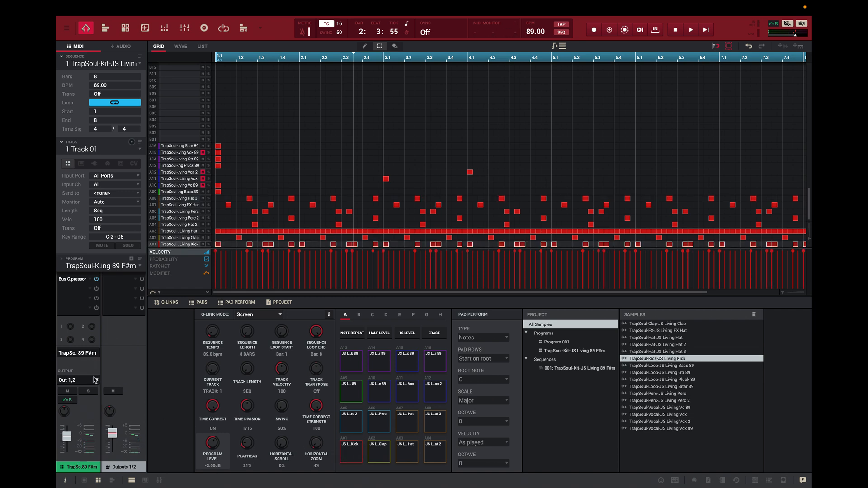
click(84, 480)
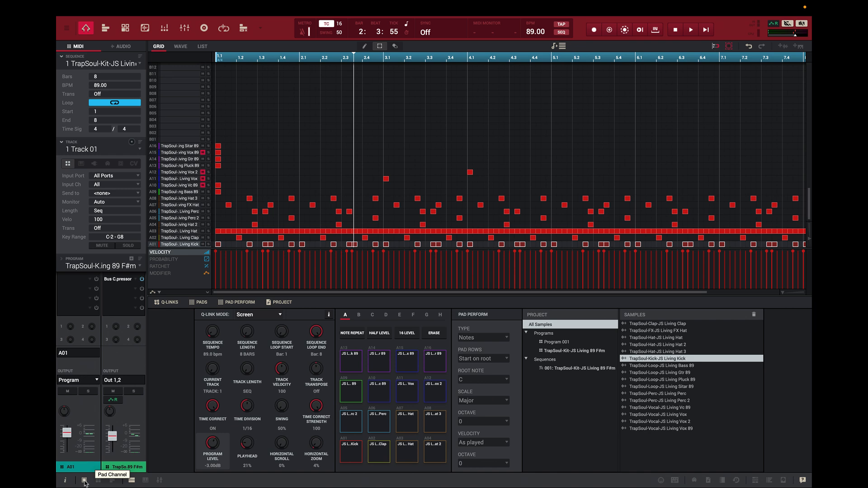
mouse_move(67, 433)
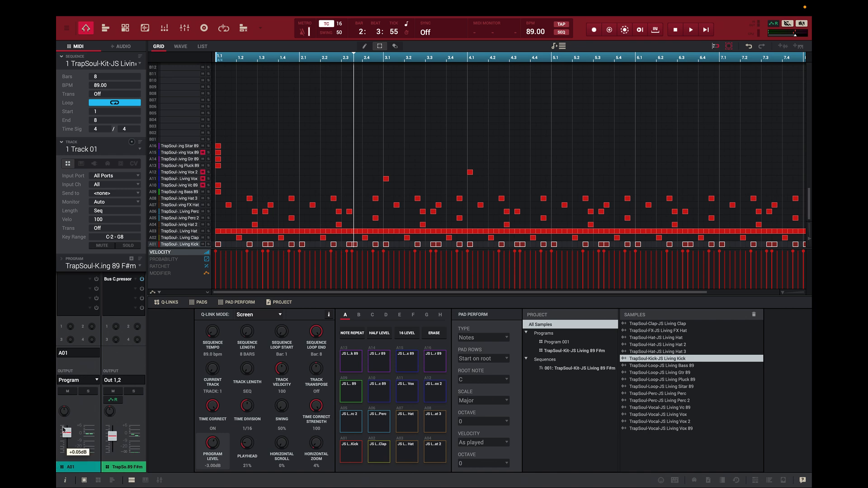
Route the kick on pad A01 to stereo output Out 3,4
click(94, 381)
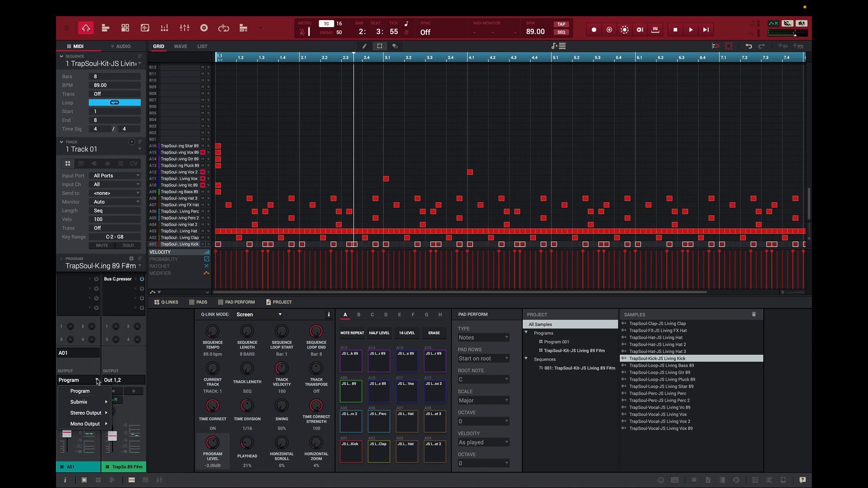
click(98, 381)
click(99, 381)
mouse_move(97, 417)
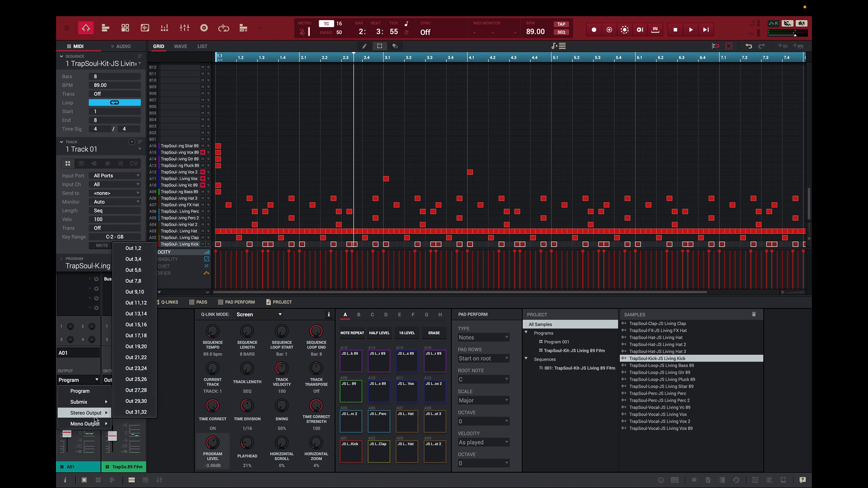
click(138, 259)
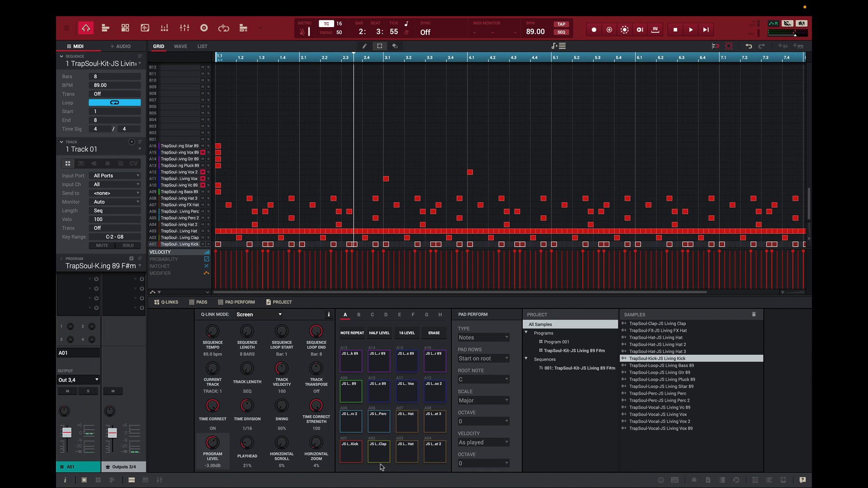
Route the clap on pad A02 to stereo output Out 5,6
click(348, 458)
click(380, 456)
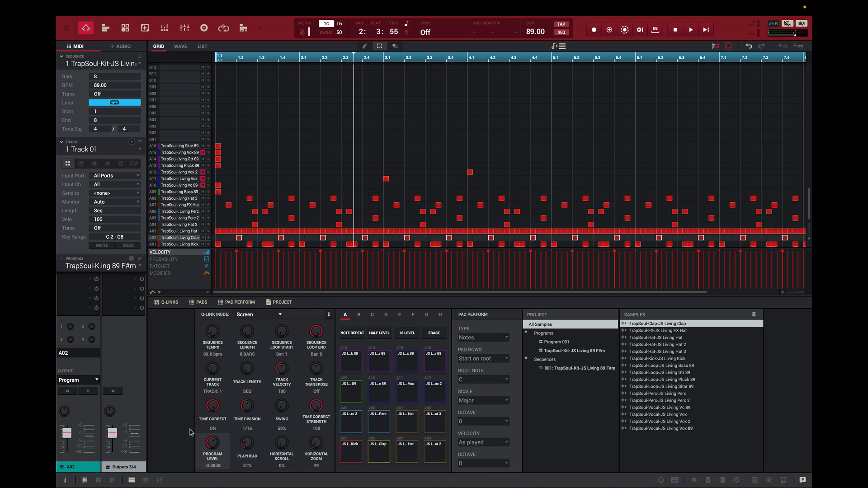
click(96, 380)
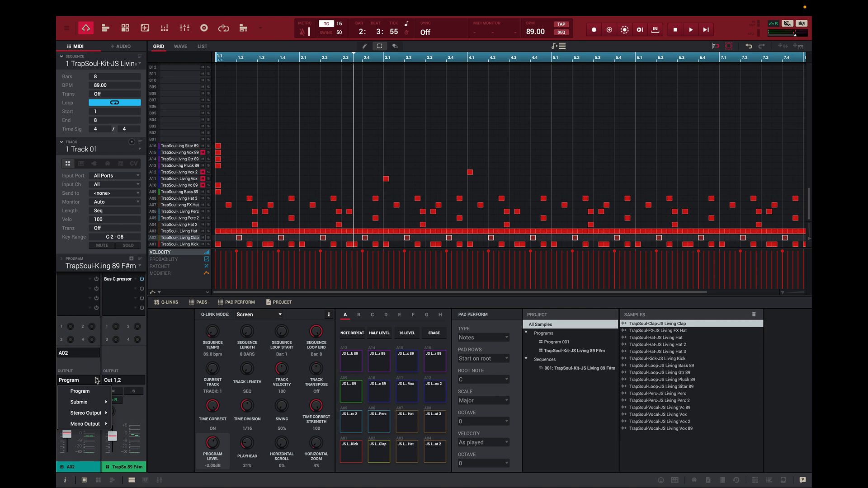
mouse_move(86, 413)
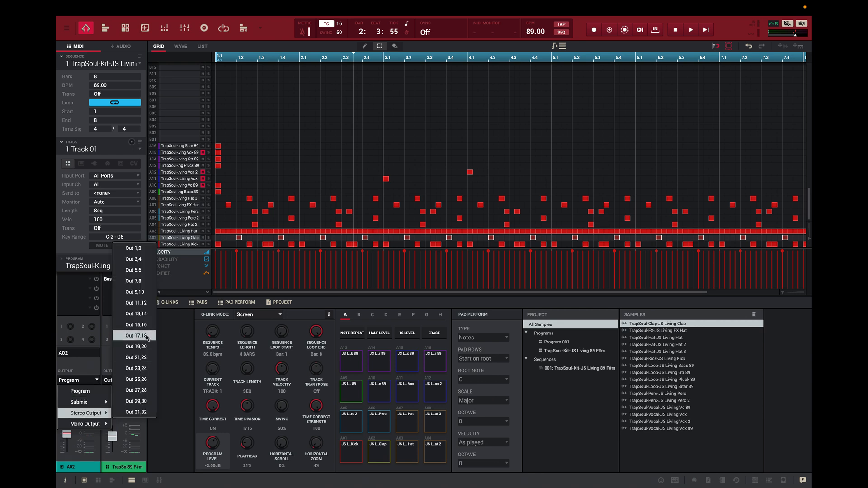
click(142, 271)
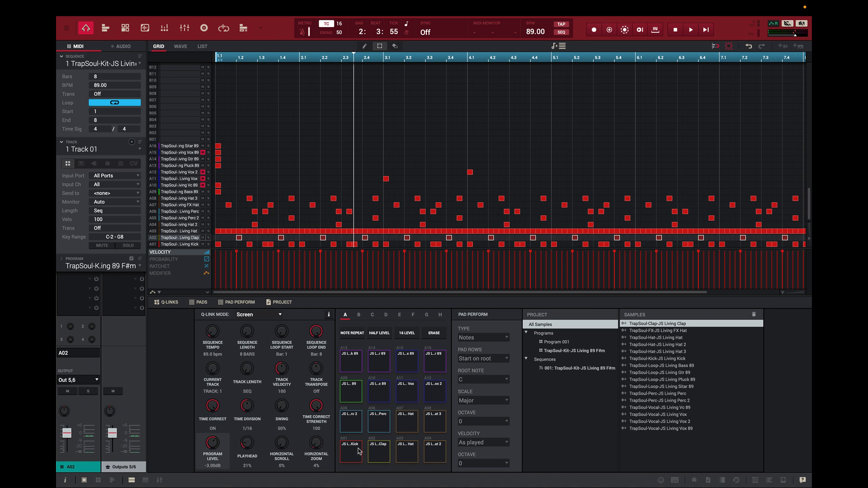
Load the recent project Living.xpj from the Desktop, replacing everything in memory
mouse_move(109, 14)
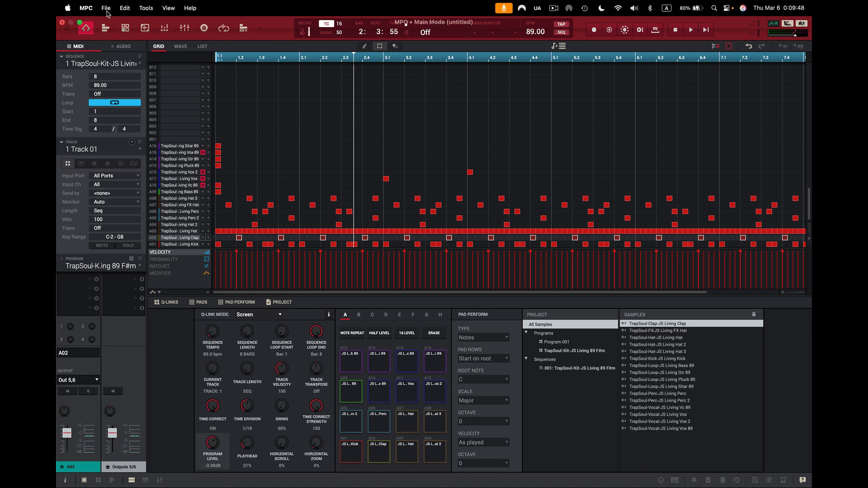
click(107, 8)
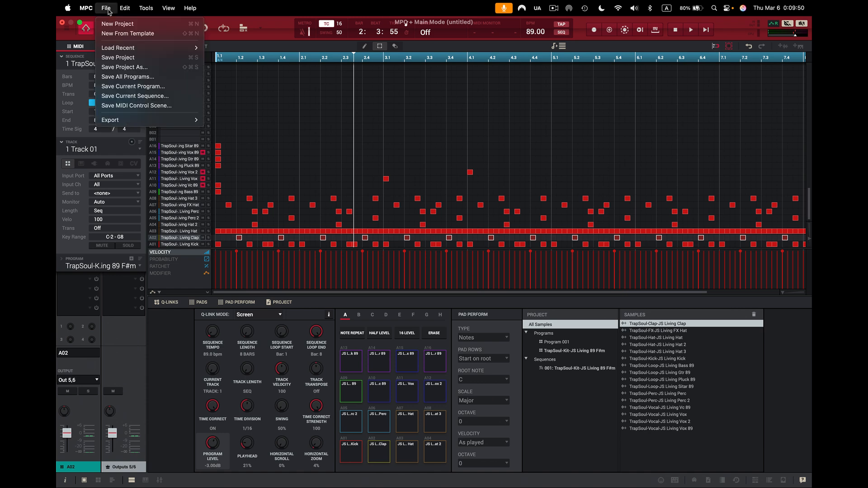
mouse_move(116, 48)
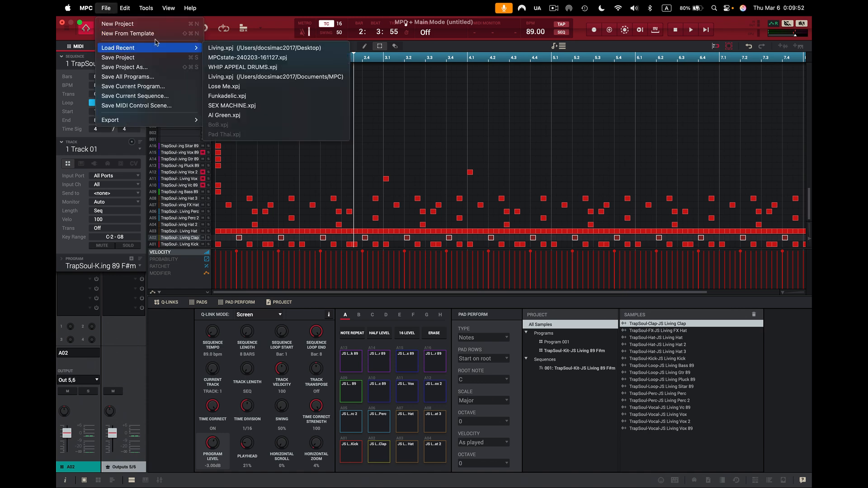
click(218, 48)
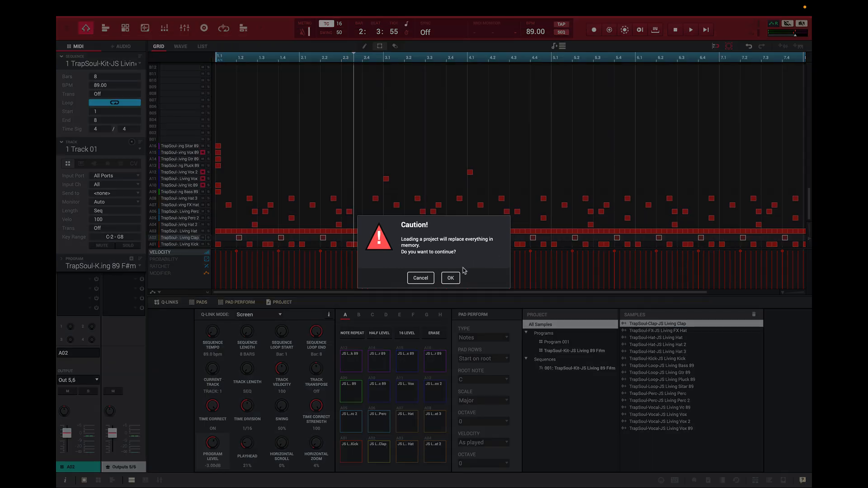
click(451, 278)
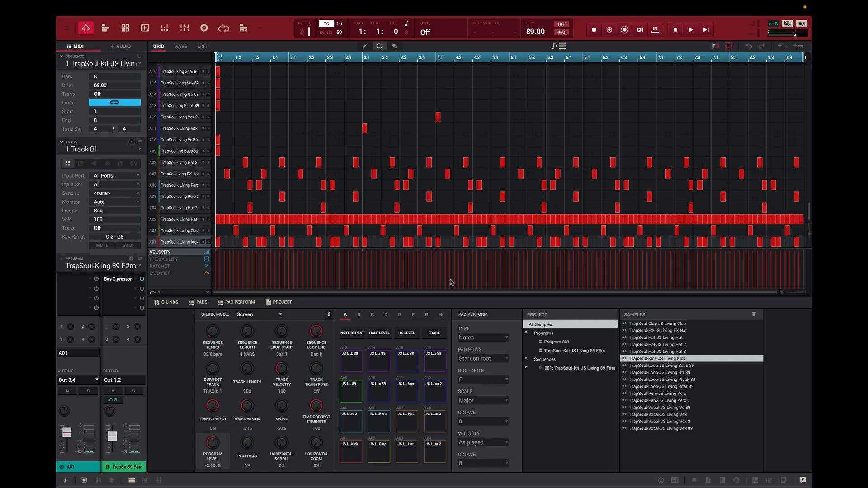
Mute the four vocal pads A15, A10, A11 and A12 in the grid
click(200, 83)
click(202, 83)
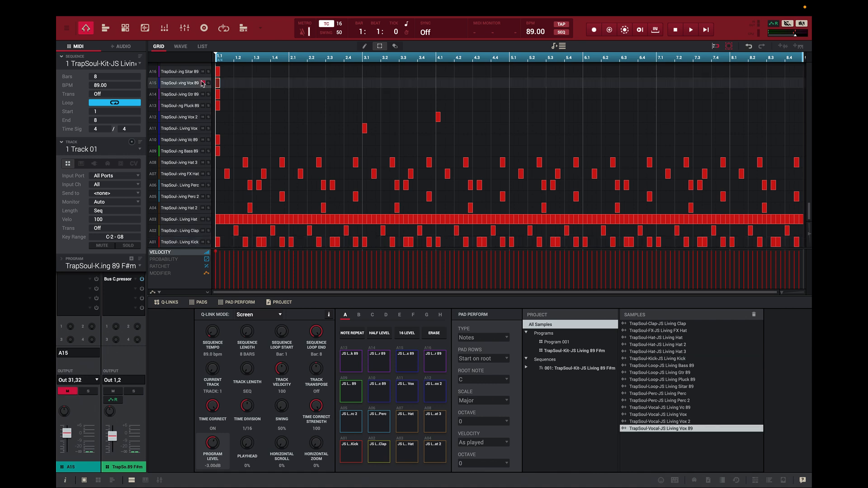
click(203, 139)
click(203, 128)
click(203, 117)
Check the output routing of the sitar pad A16 and of drum pads A01 through A05
click(435, 363)
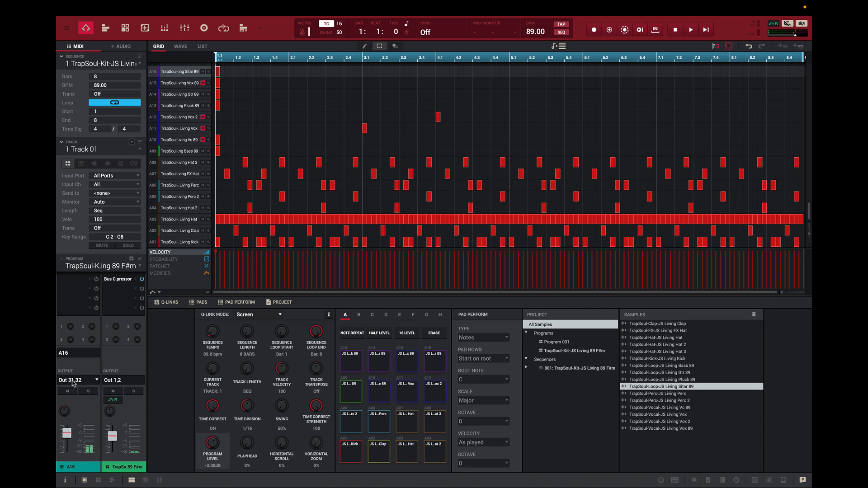
click(353, 453)
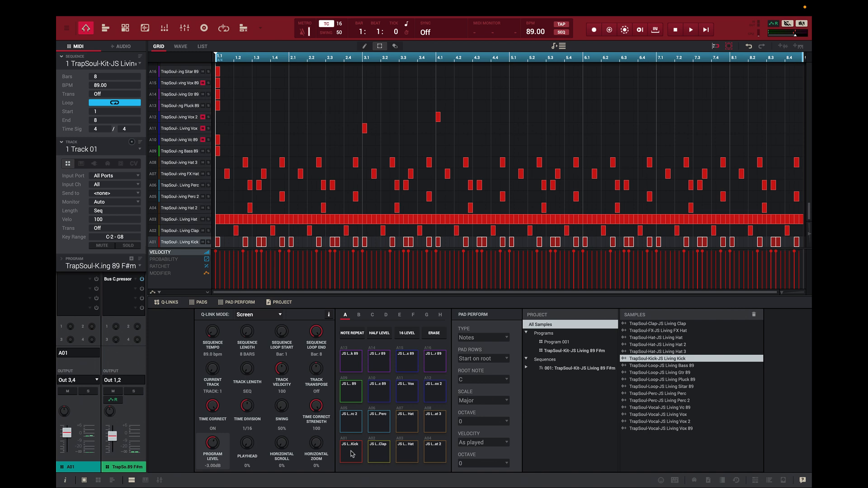
click(380, 457)
click(406, 457)
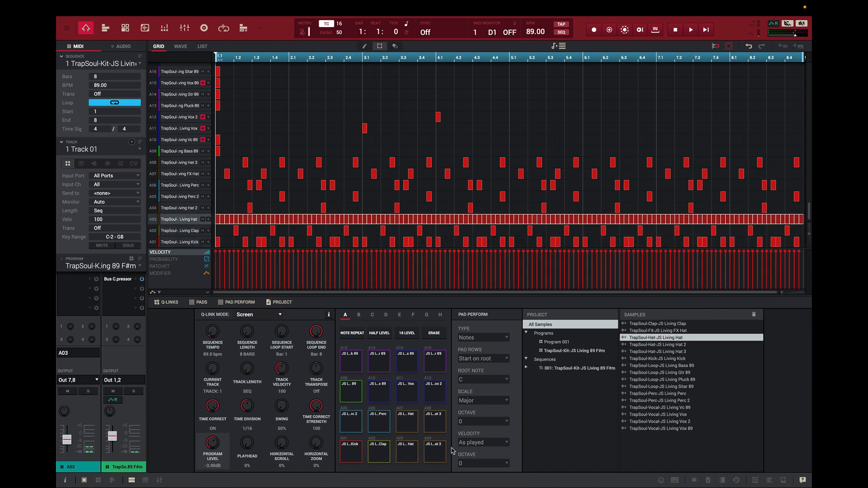
click(440, 454)
click(352, 414)
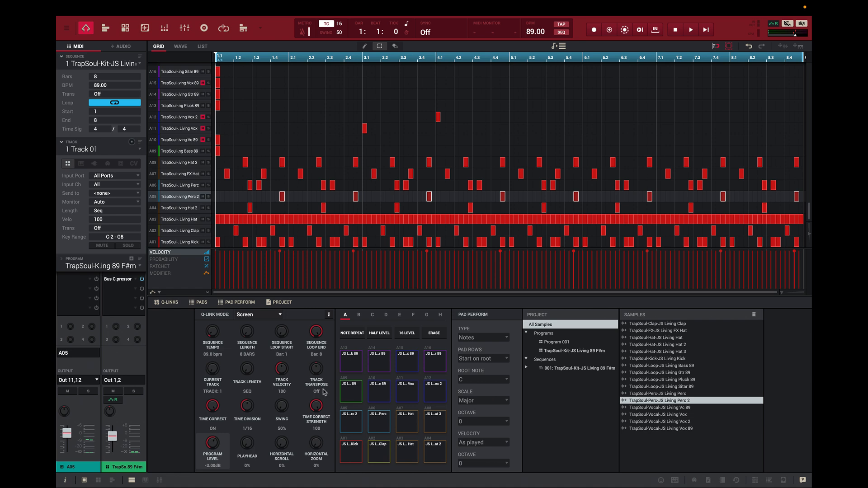
Quit MPC and save the changes made to the Living project
mouse_move(60, 22)
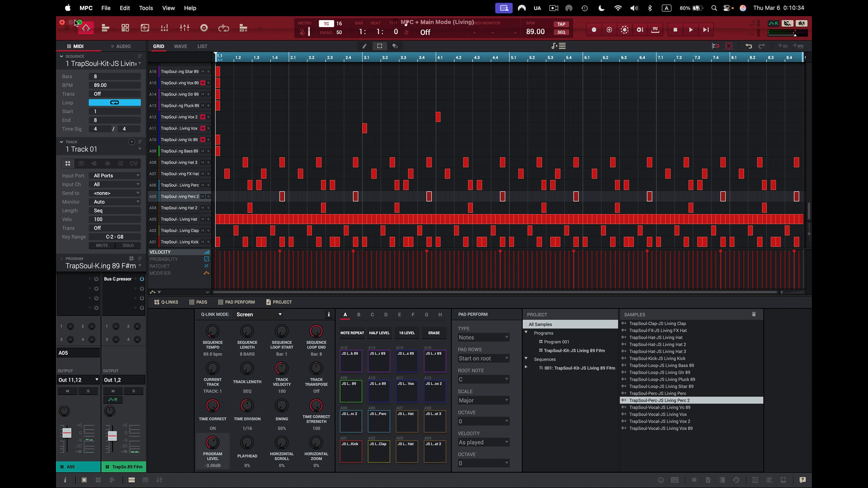
click(85, 8)
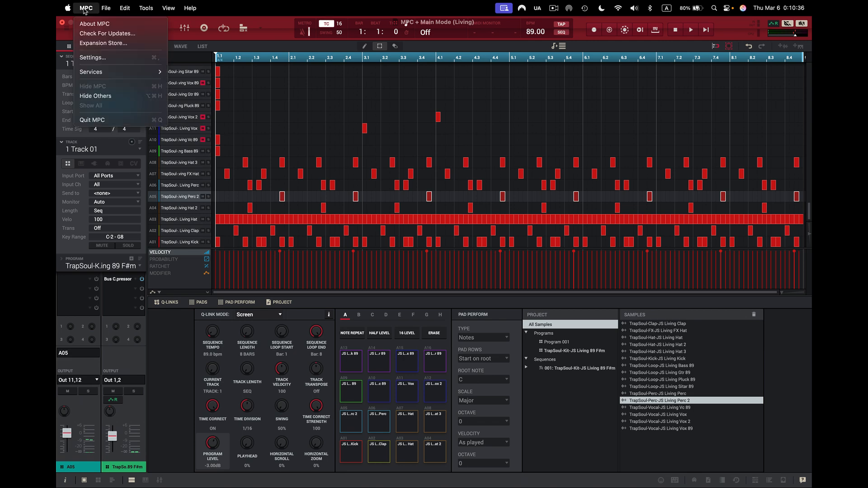
click(88, 121)
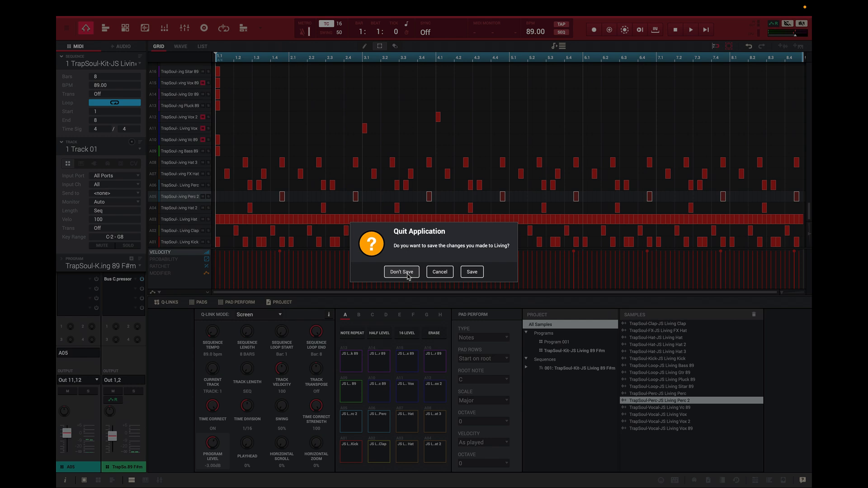
click(477, 275)
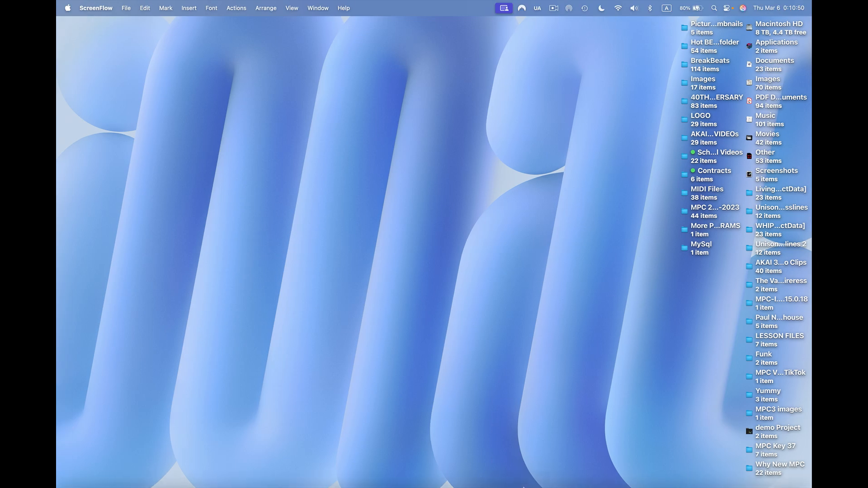
Launch Ableton Live 12 Standard, show its browser and widen it beside the tracks
mouse_move(511, 485)
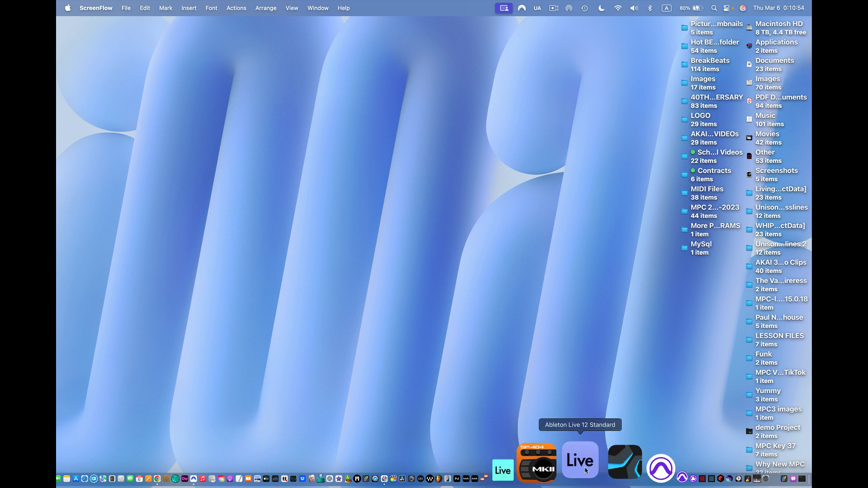
click(586, 470)
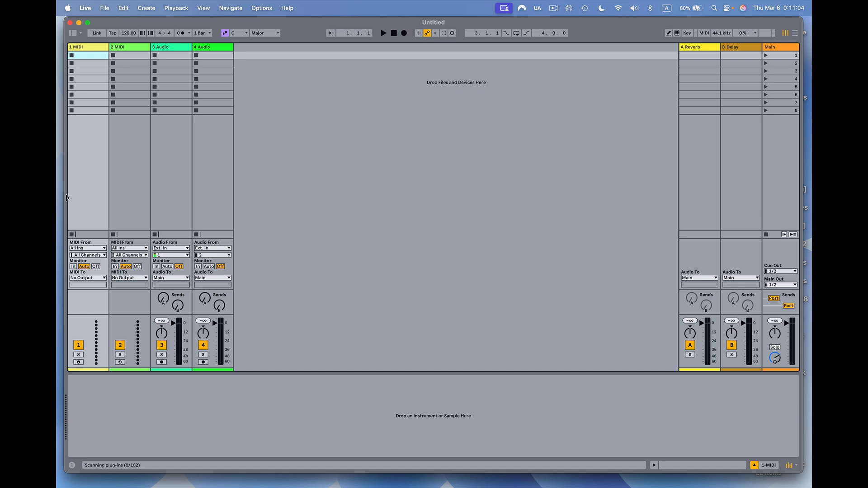
key(cmd+alt+b)
drag(169, 219, 274, 219)
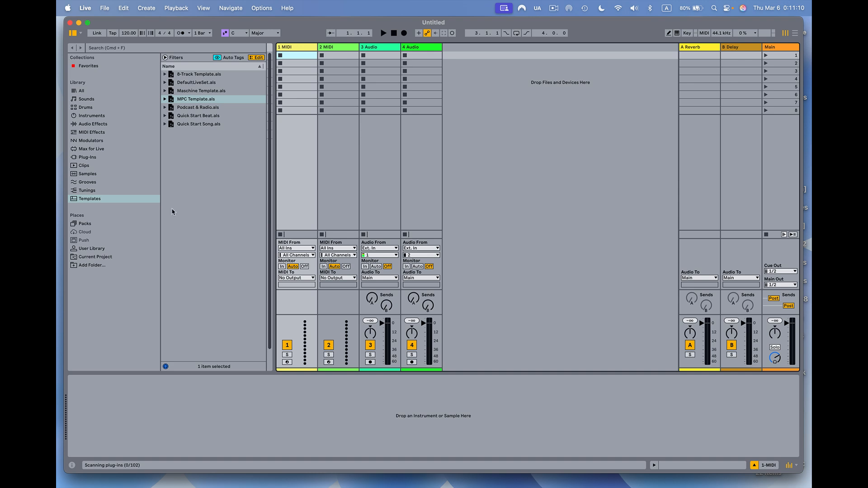
click(79, 83)
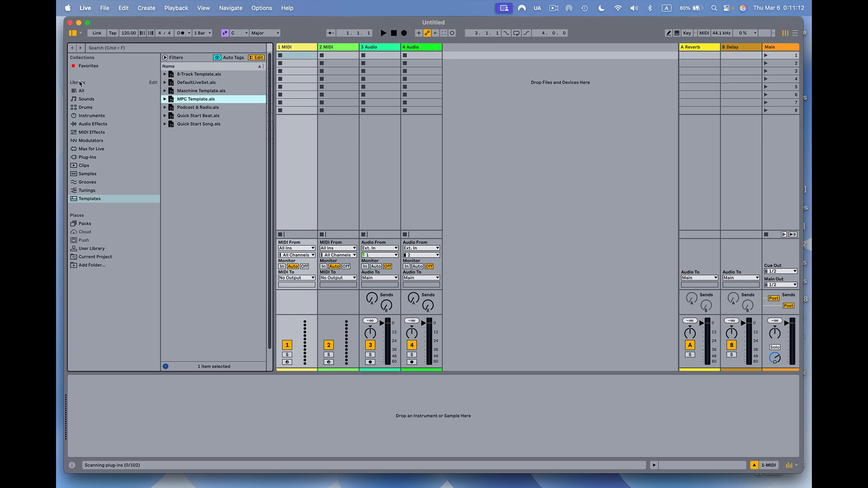
Open the MPC Template.als set from the library's templates
click(82, 91)
click(84, 100)
click(85, 108)
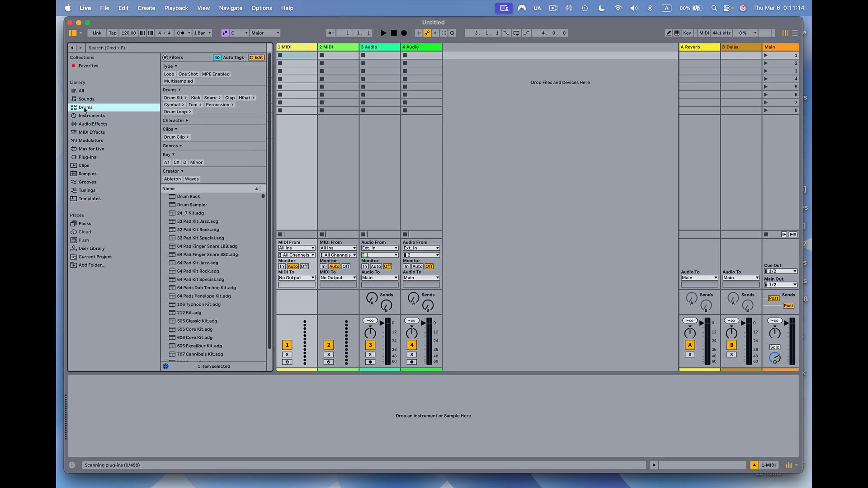
click(91, 199)
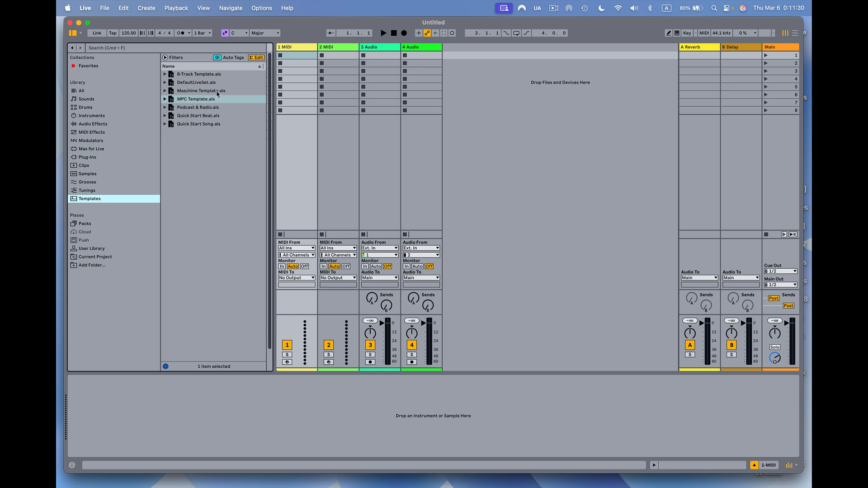
double_click(184, 100)
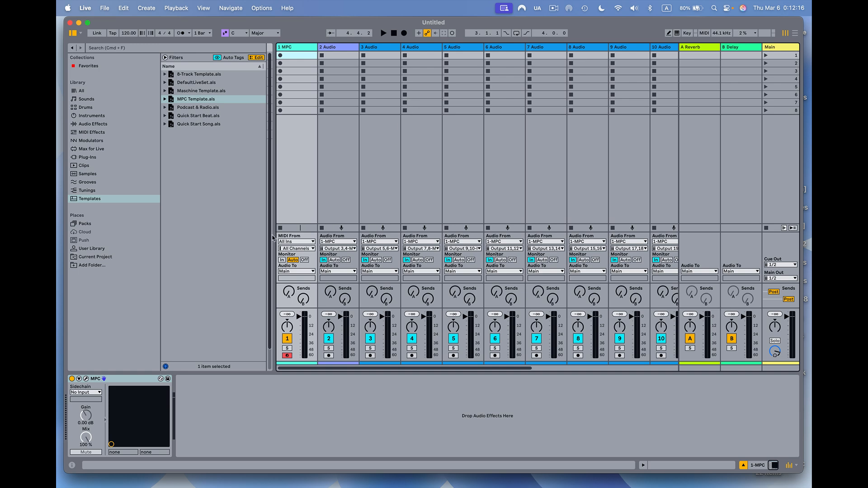
Hide the browser and look over the template's MPC track and its audio tracks
drag(273, 235, 72, 244)
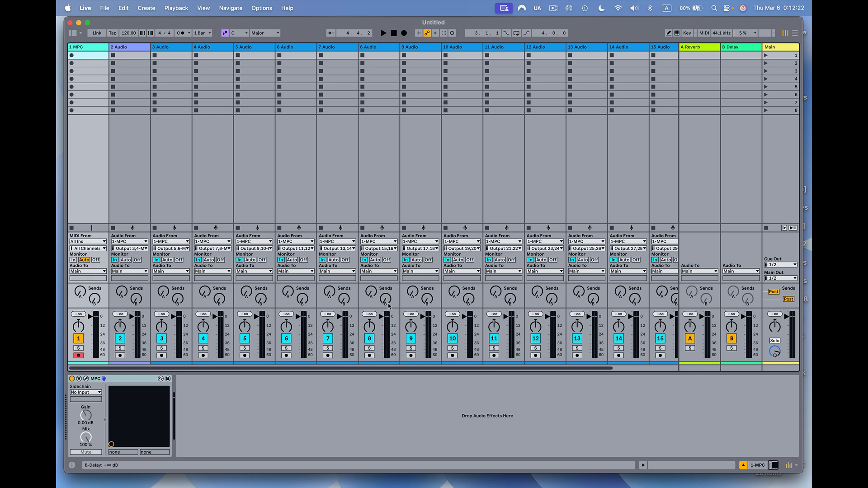
scroll(388, 306, right, 1)
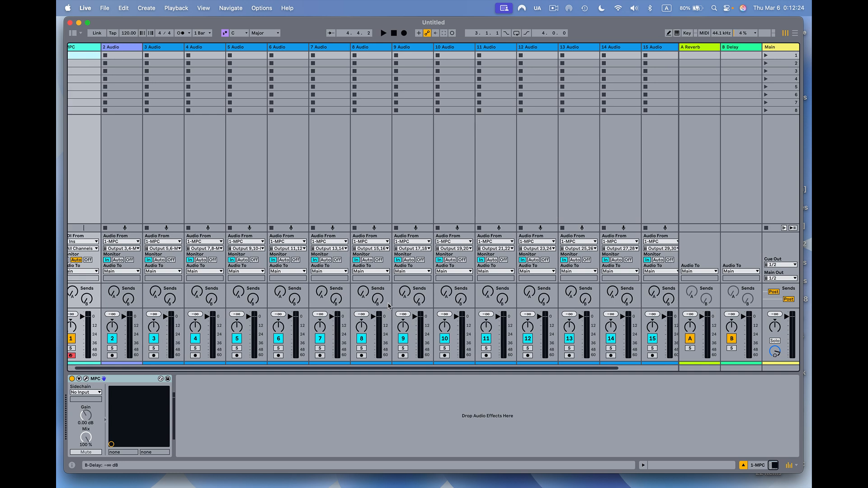
scroll(388, 306, left, 1)
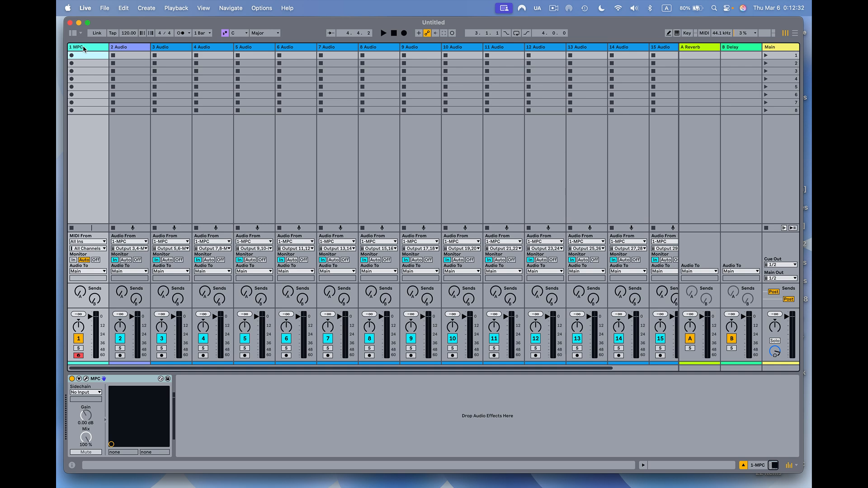
Look up the MPC plug-in among the Akai Professional plug-ins in the browser, and hide the browser again
drag(68, 67, 276, 113)
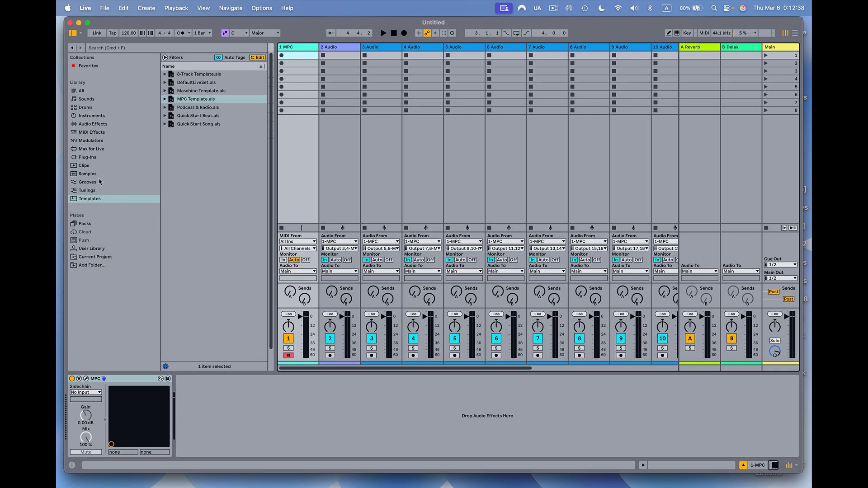
click(89, 158)
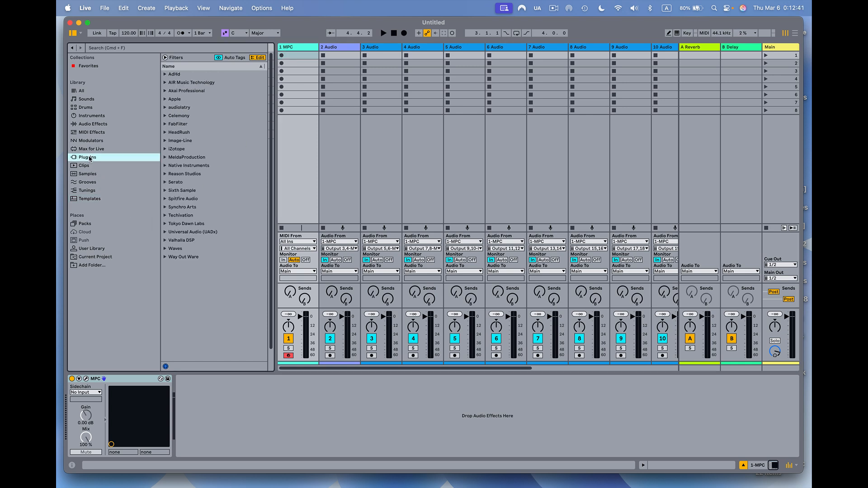
click(165, 92)
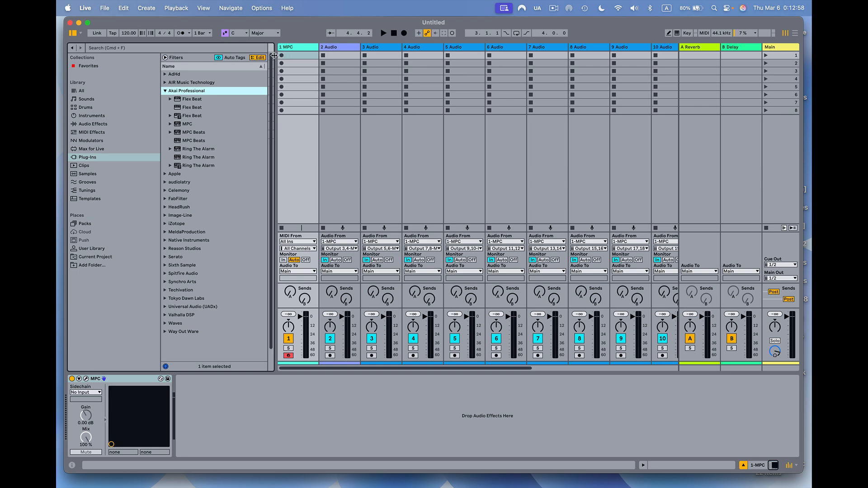
drag(273, 56, 72, 53)
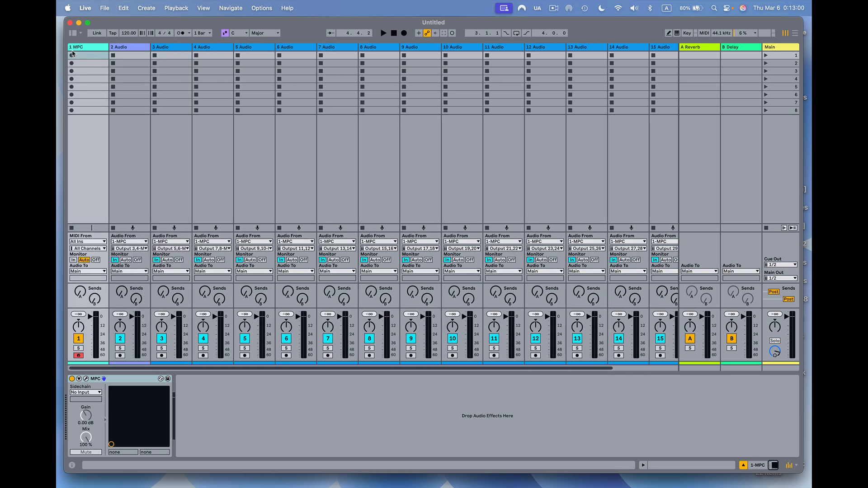
Show the MPC plug-in window, centre it over the tracks, and audition drum pads A01 through A06
click(87, 380)
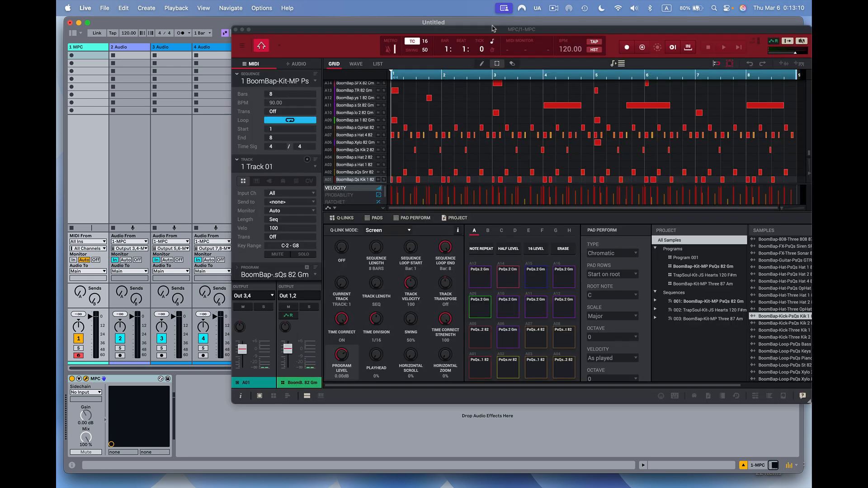
drag(492, 28, 429, 76)
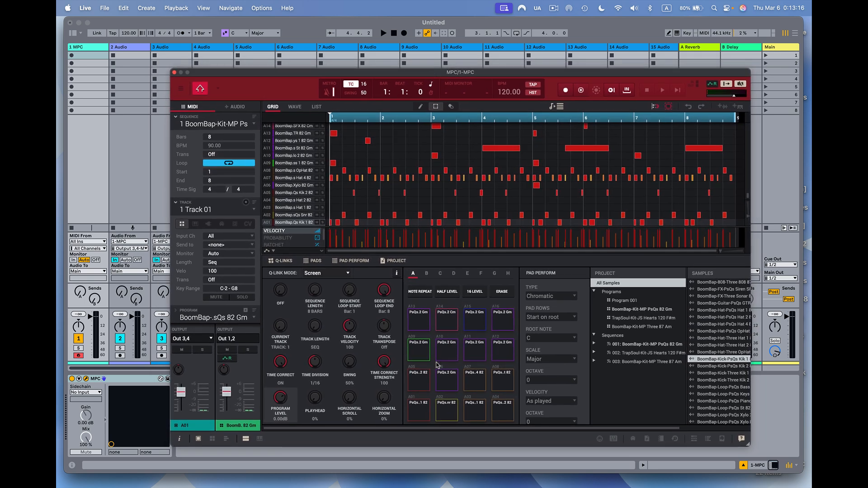
click(417, 418)
click(439, 413)
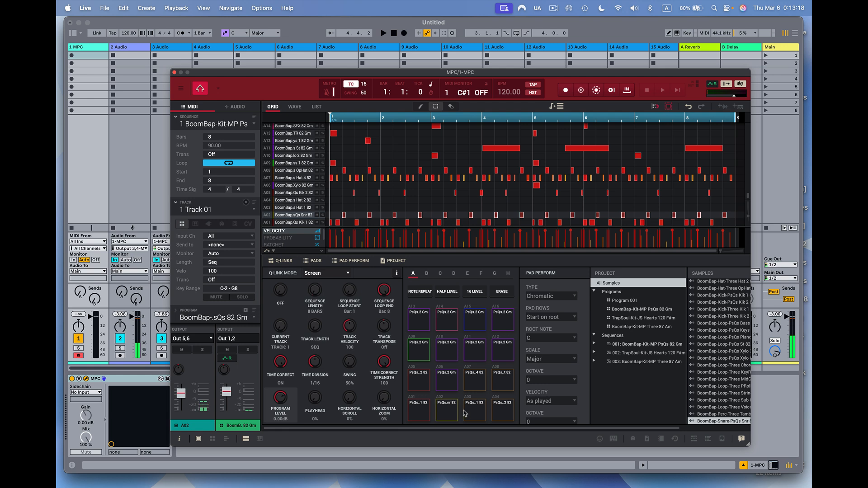
click(476, 413)
click(499, 414)
click(425, 387)
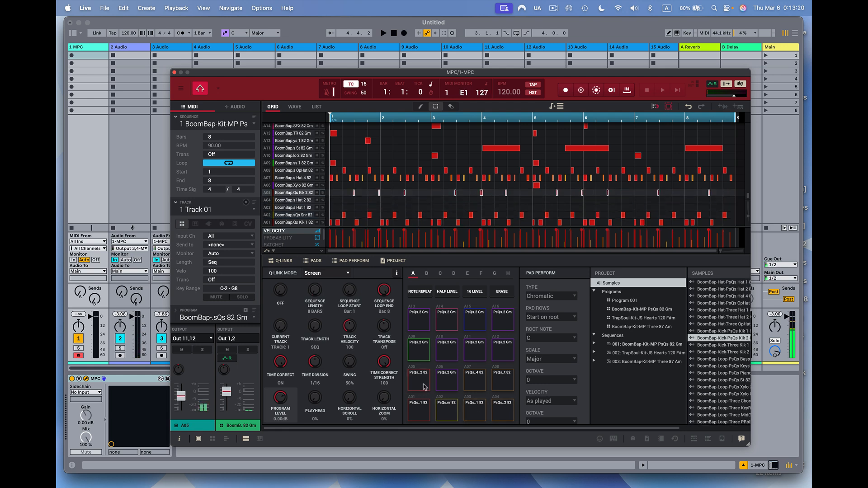
click(446, 387)
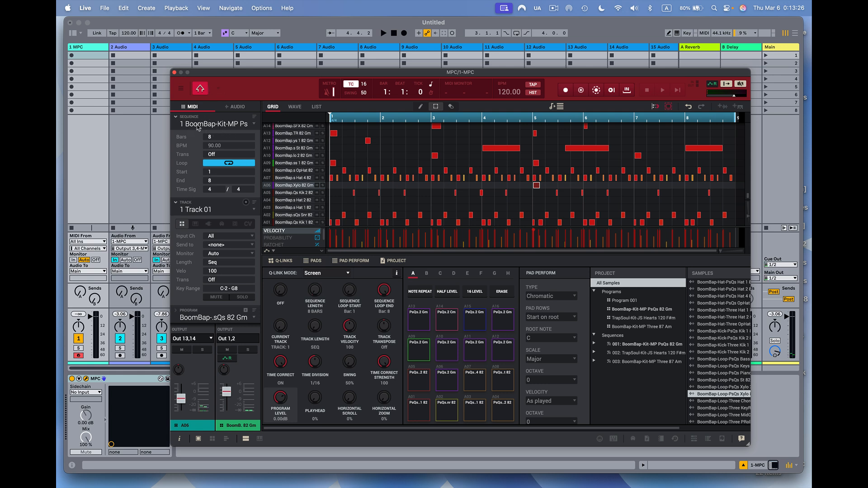
Load the recent Living.xpj project from the Desktop into the MPC plug-in, replacing everything in memory
click(181, 88)
mouse_move(187, 103)
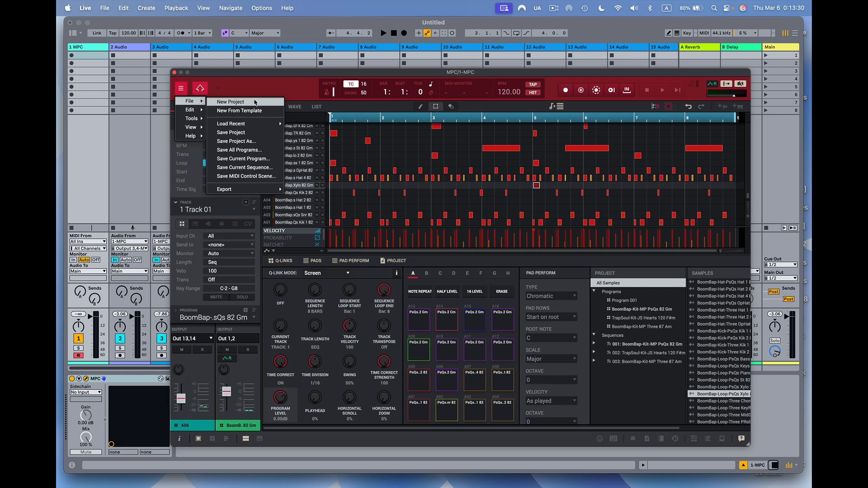
mouse_move(248, 127)
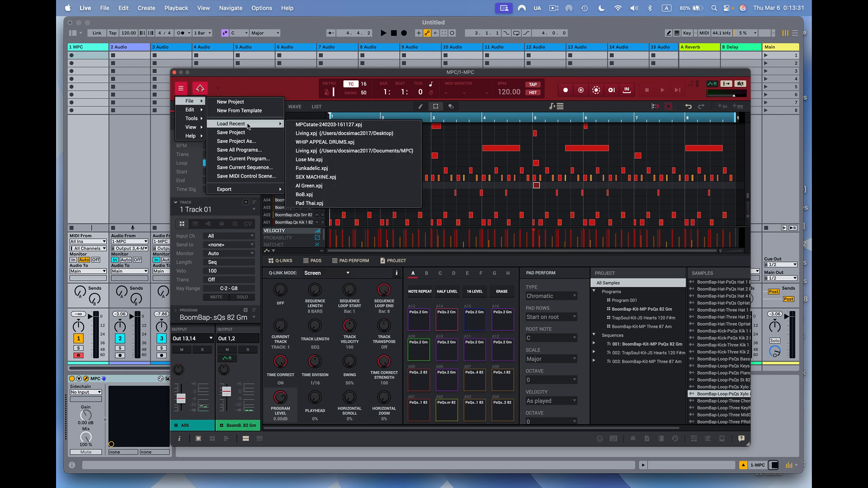
click(325, 134)
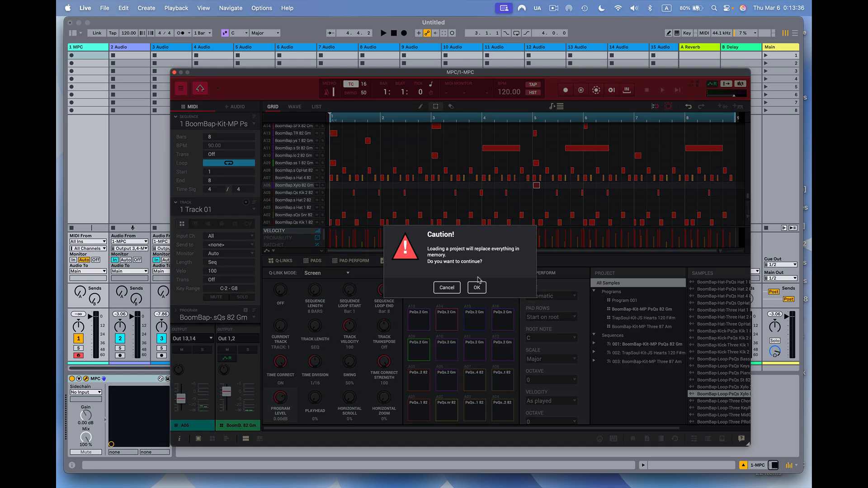
click(477, 288)
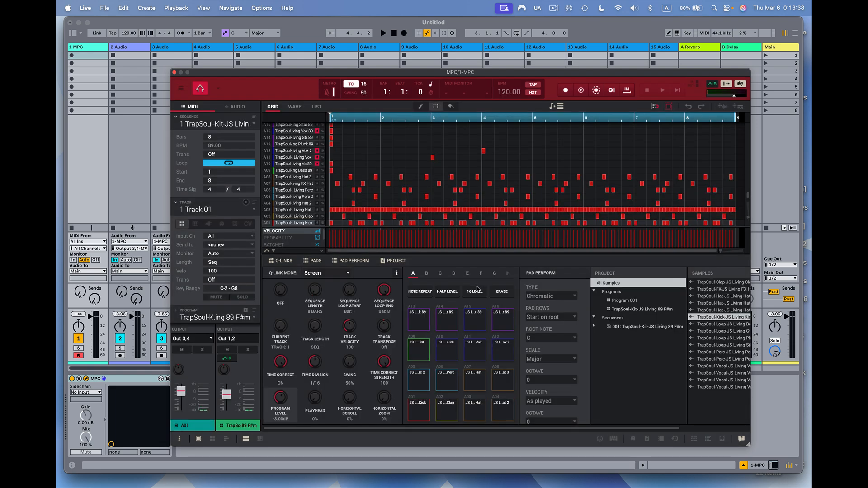
Recheck the loaded Living project and its muted vocal pads in the MPC plug-in, and close its window
click(317, 158)
click(175, 73)
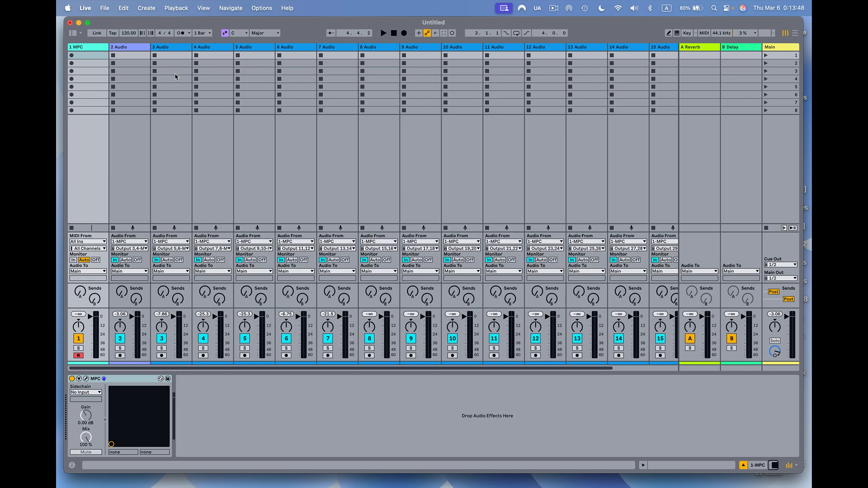
click(86, 379)
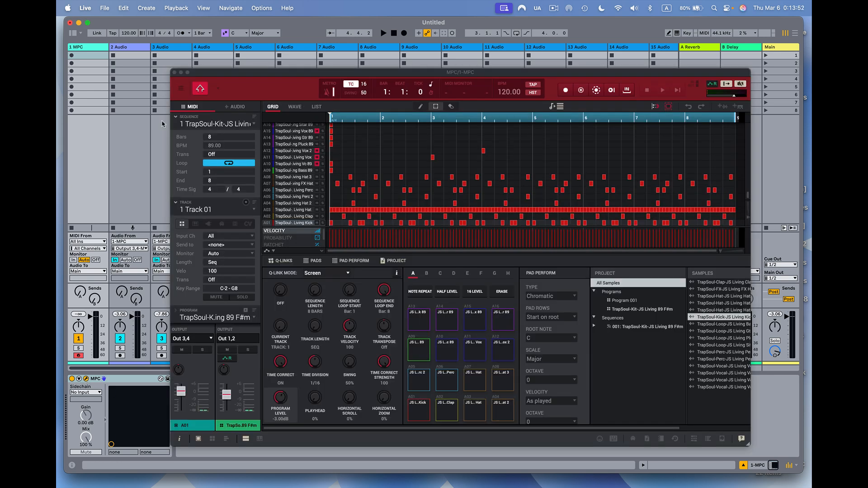
click(174, 72)
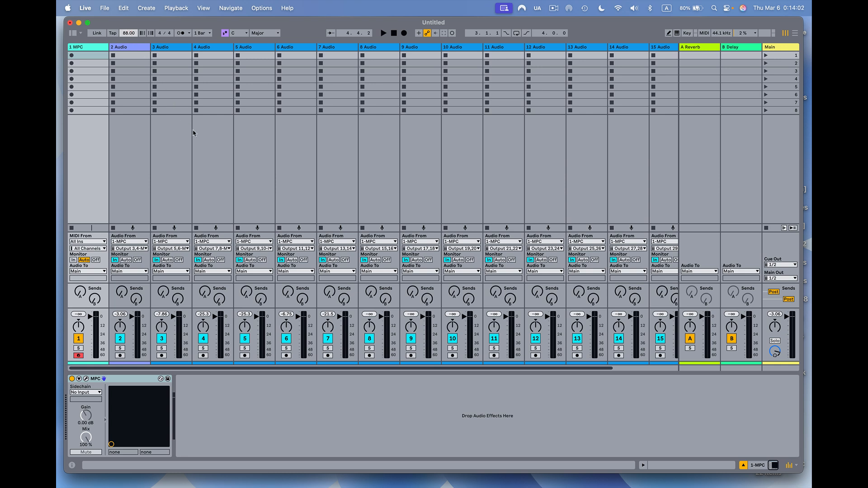
Set Live's tempo to 92 BPM while the MPC sequence plays, and stop playback
click(383, 33)
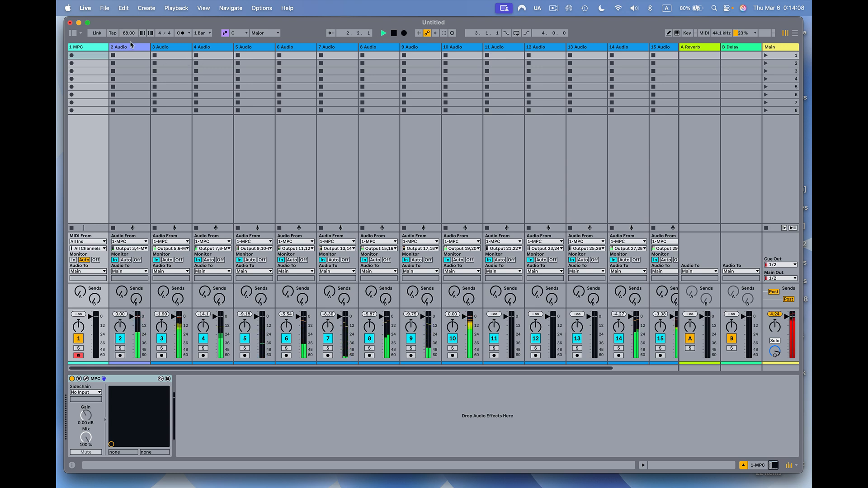
drag(129, 33, 129, 30)
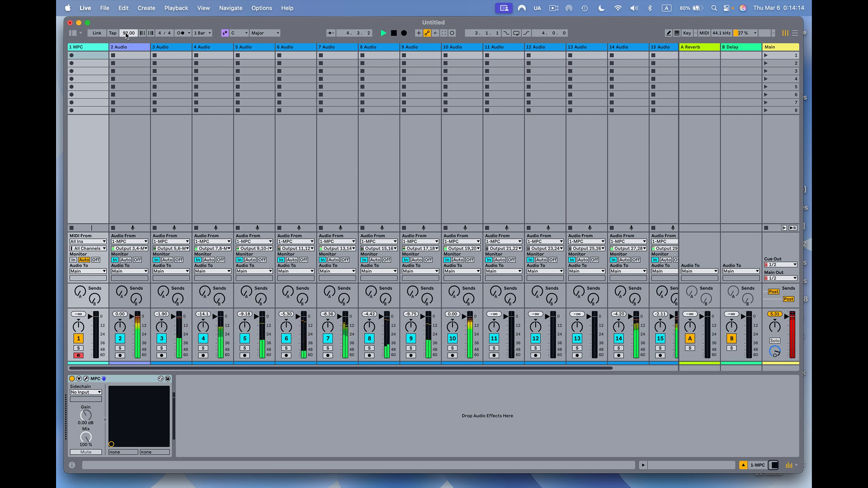
click(394, 34)
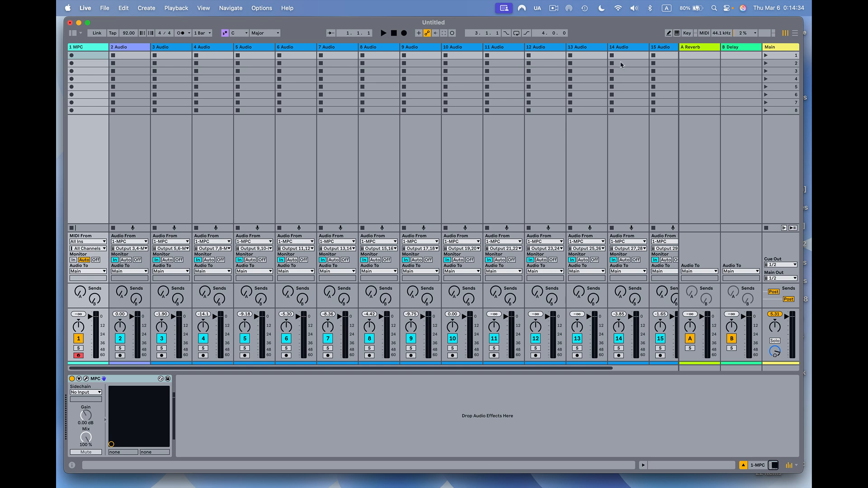
Review the audio tracks through track 16 and the audio input sources available to track 2
scroll(622, 75, right, 3)
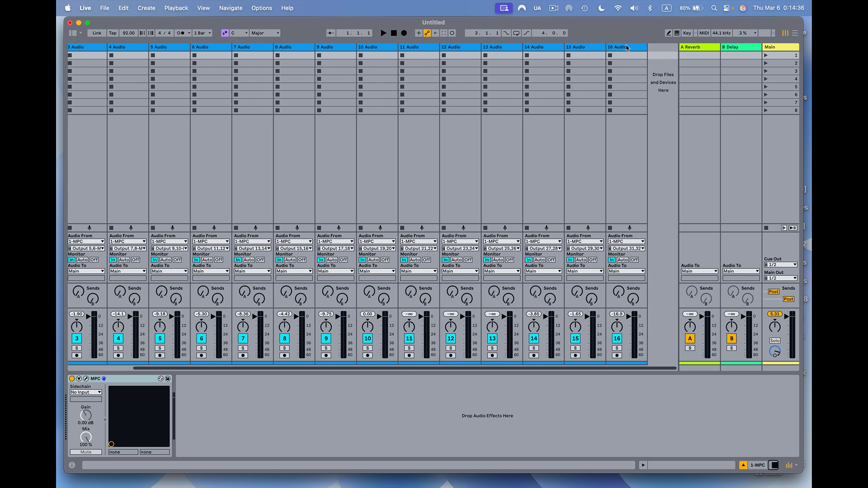
scroll(520, 94, left, 3)
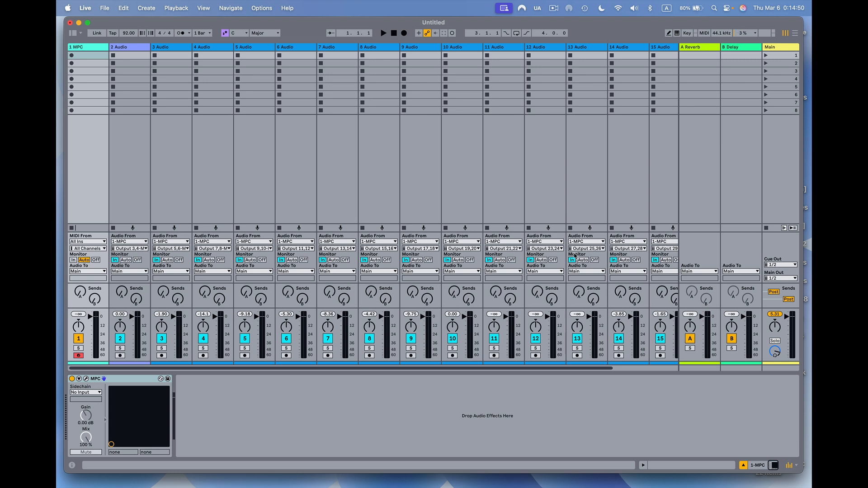
click(145, 243)
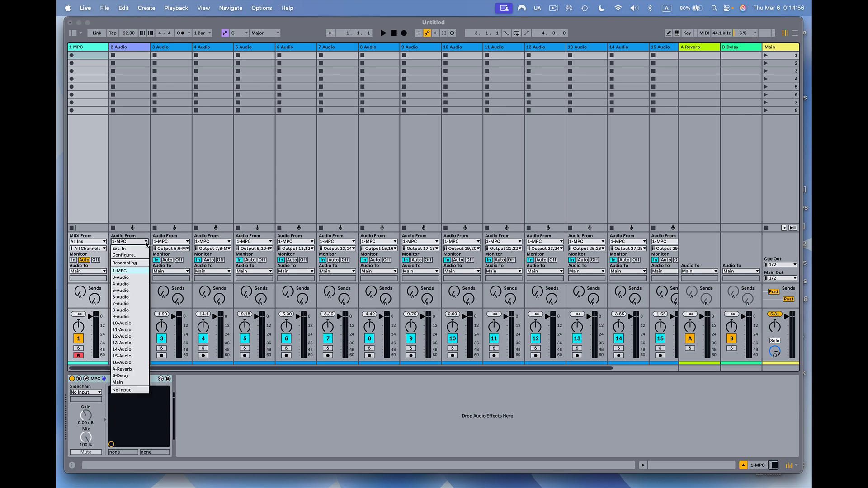
click(141, 226)
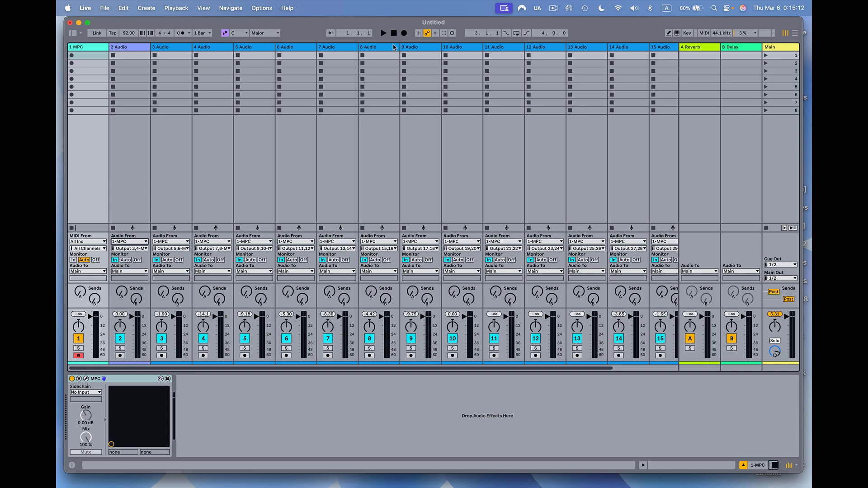
Start playback, solo audio track 2 and lower its volume to about -6.6 dB
click(383, 33)
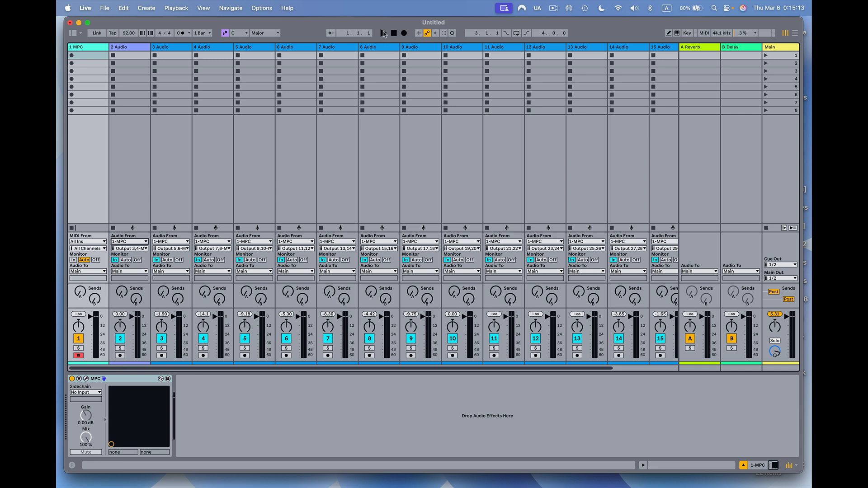
click(120, 348)
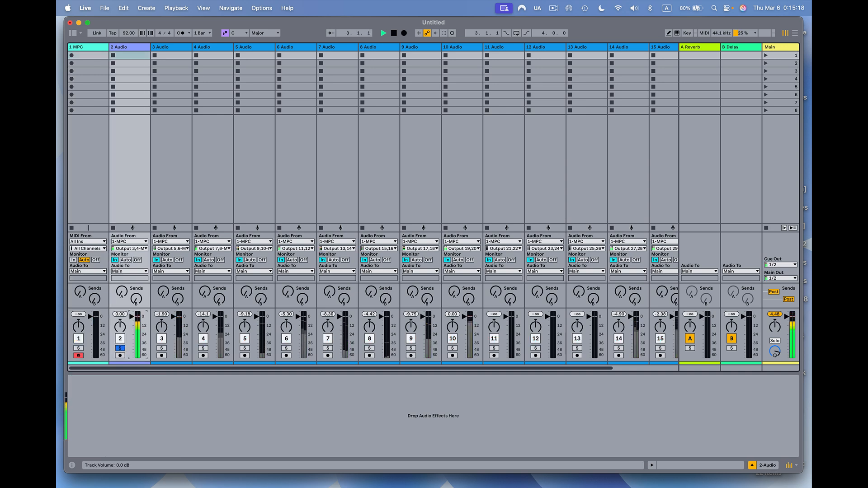
drag(132, 315, 132, 322)
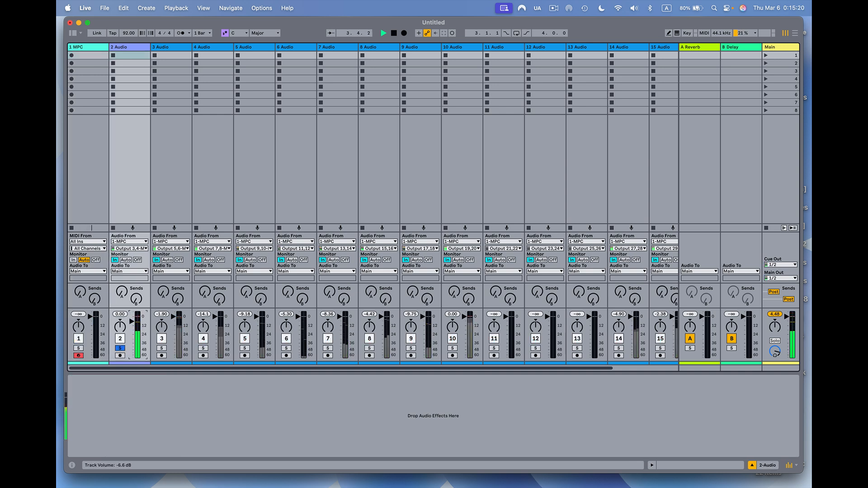
Solo audio track 3, lower the volumes of tracks 3 and 4, and release the solo
click(161, 347)
drag(171, 317, 171, 324)
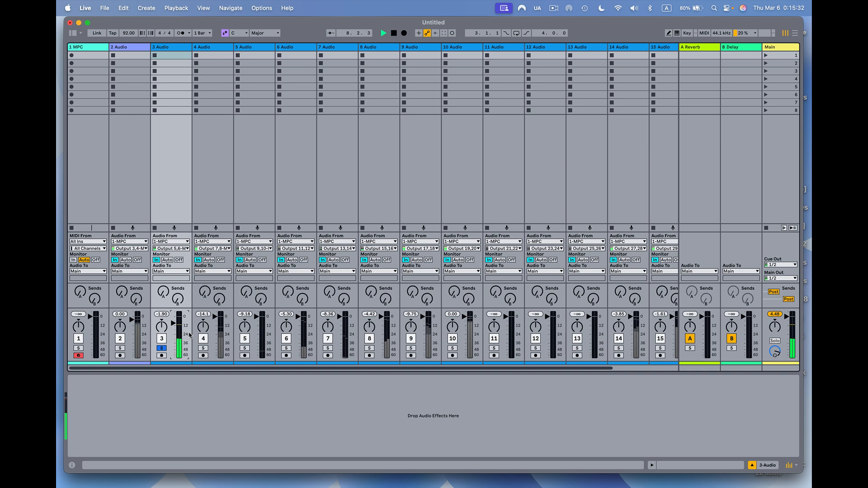
drag(215, 316, 216, 327)
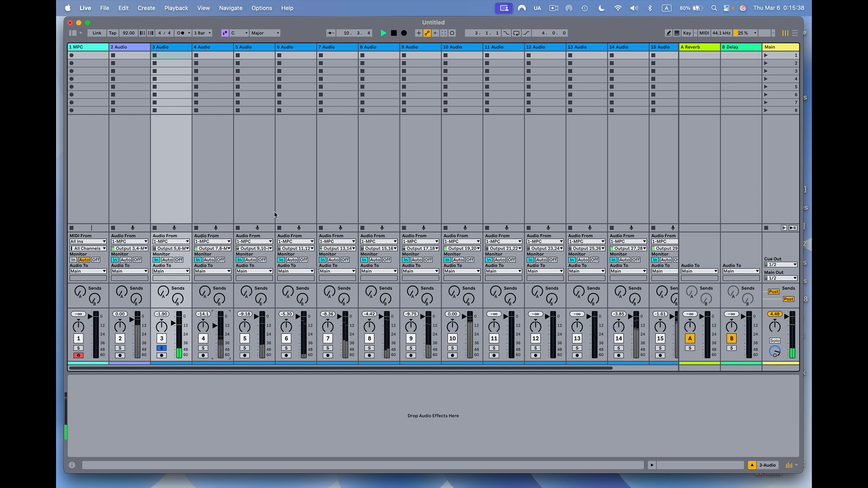
click(161, 348)
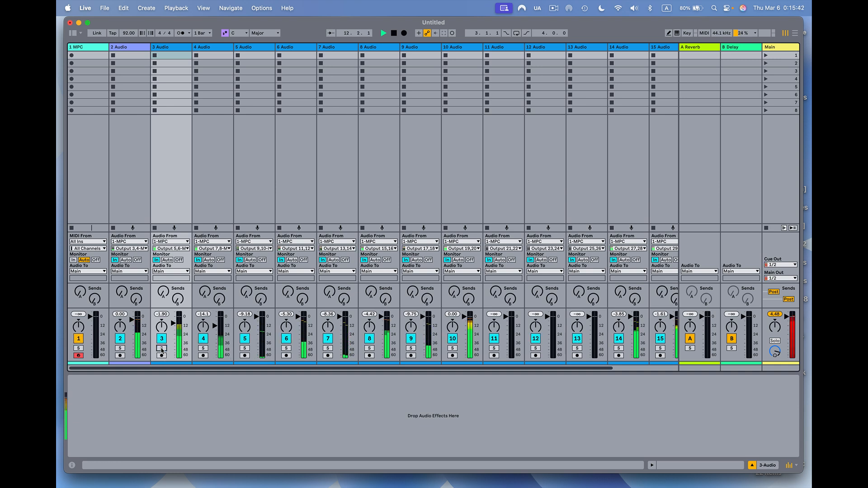
Stop playback and lower the volumes of audio tracks 10 and 14
click(393, 33)
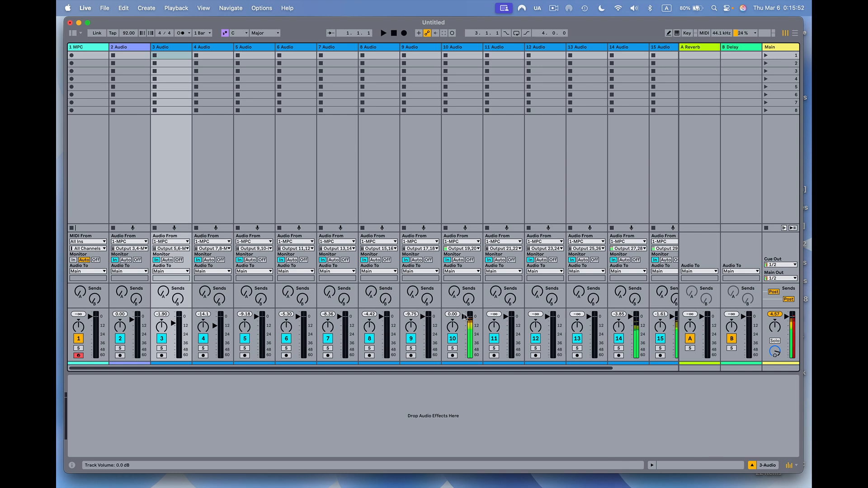
drag(463, 316, 464, 333)
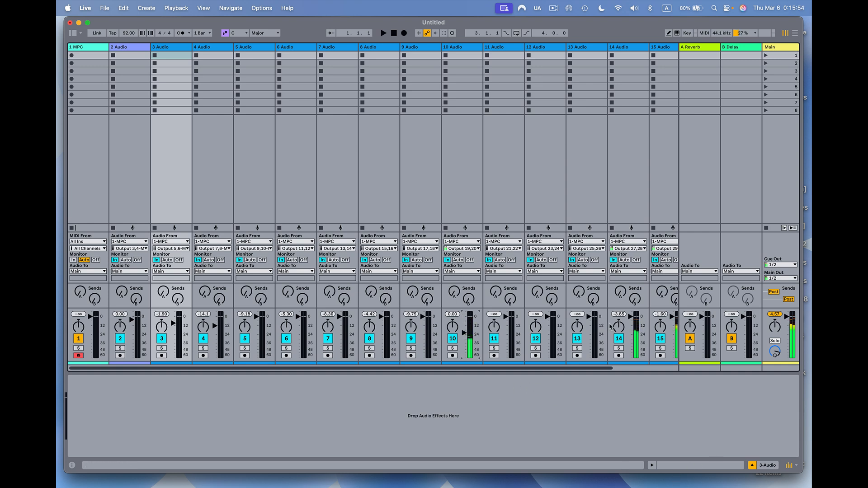
drag(630, 316, 630, 330)
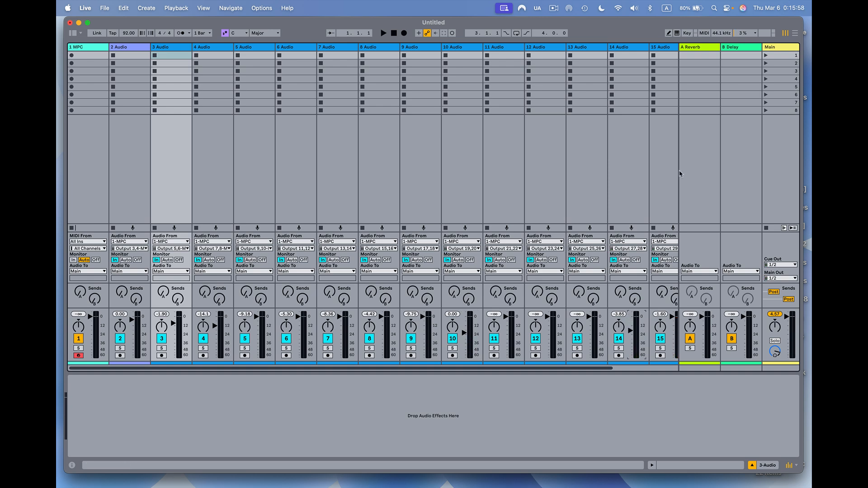
Switch to the Arrangement View, record a short take on the armed MPC track, and stop recording
click(795, 34)
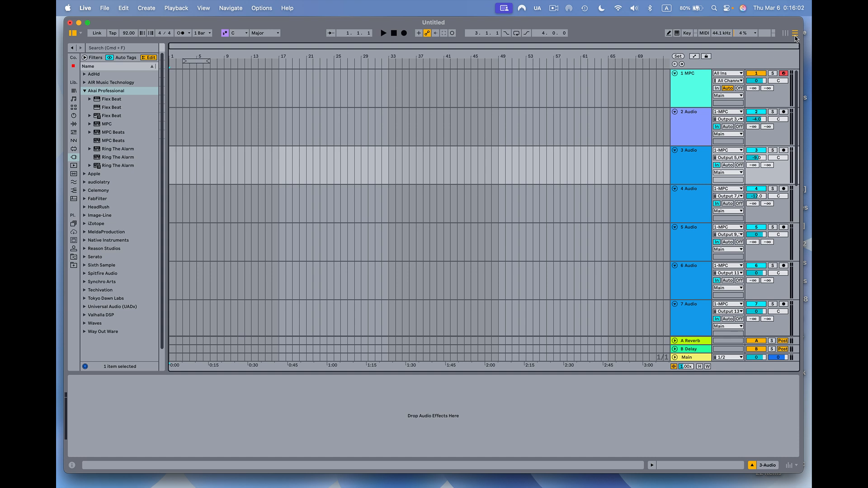
click(402, 35)
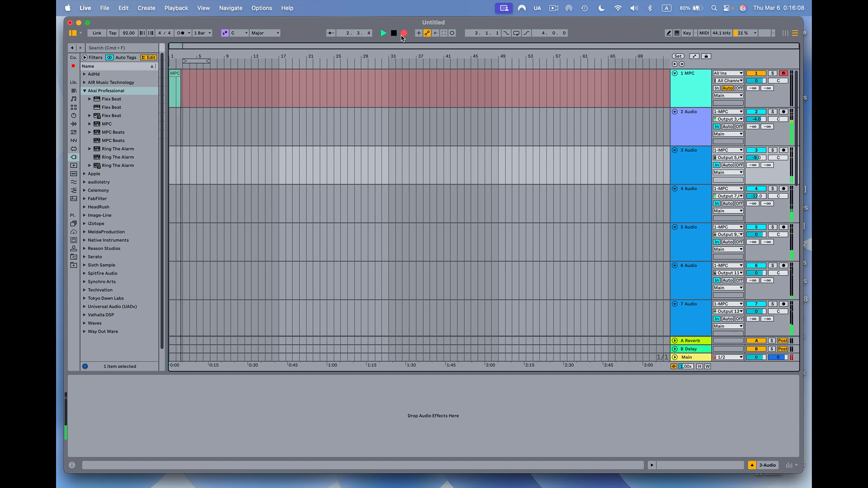
click(393, 34)
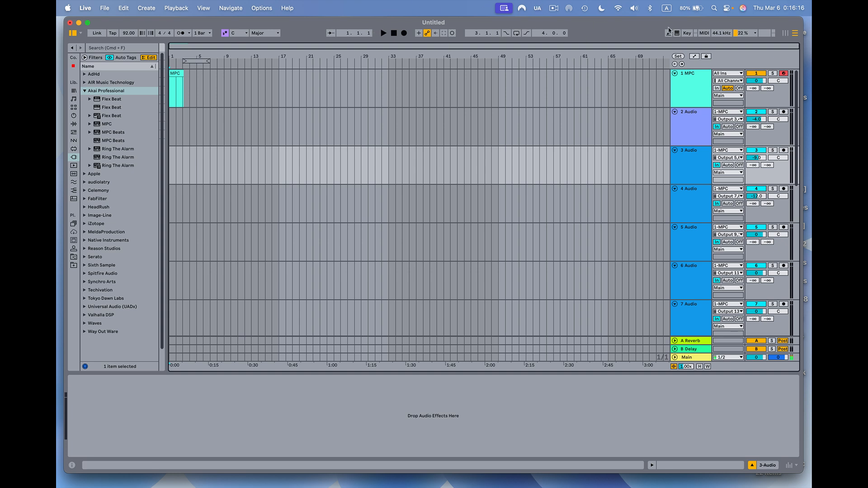
Return to the Session View, disarm the MPC track, and arm audio tracks 2 through 9 for recording
click(785, 33)
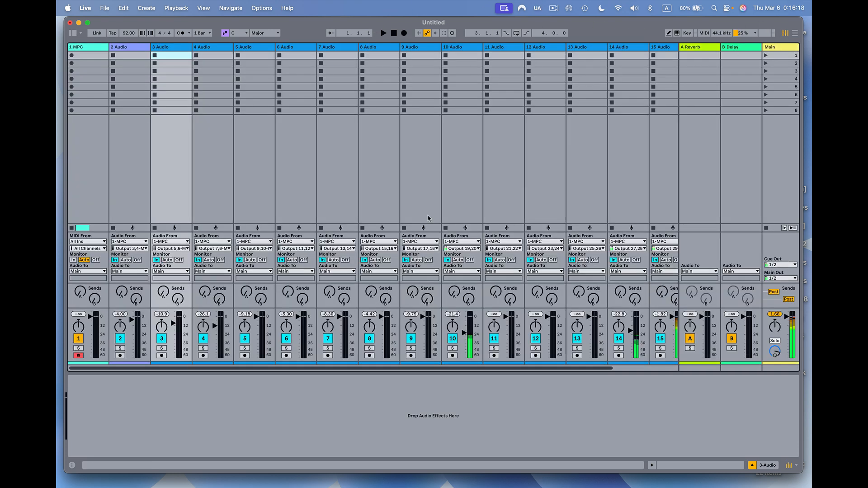
scroll(416, 229, right, 1)
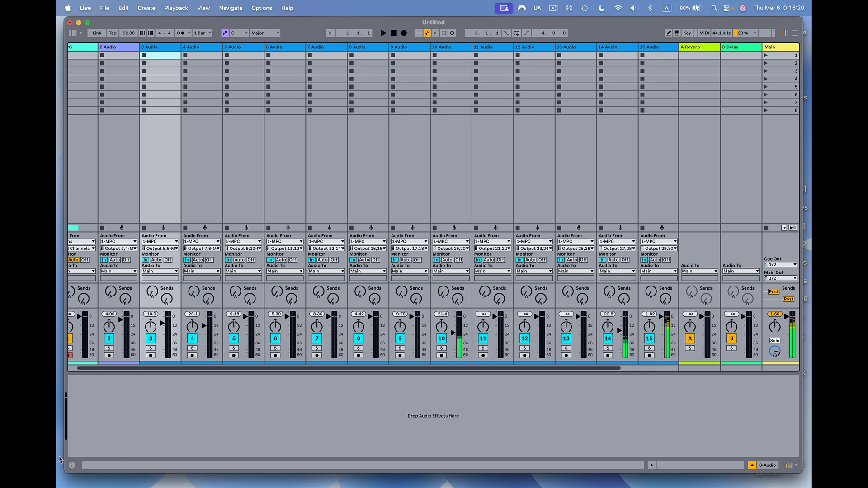
click(69, 355)
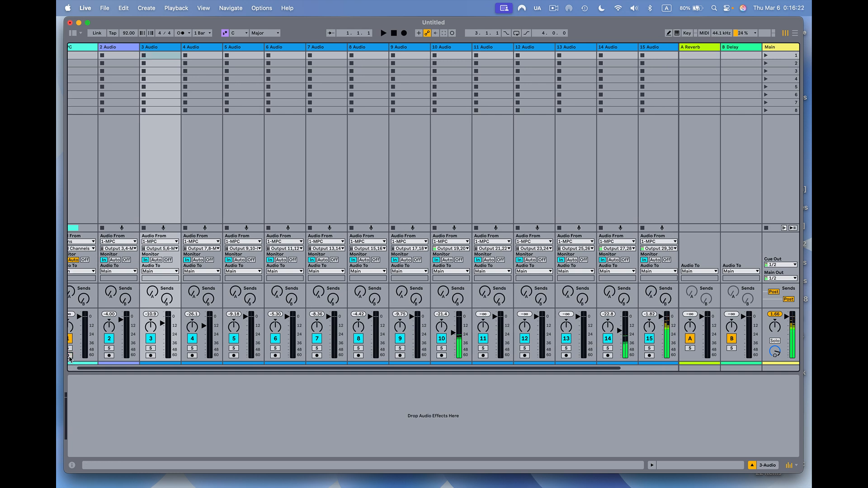
click(109, 355)
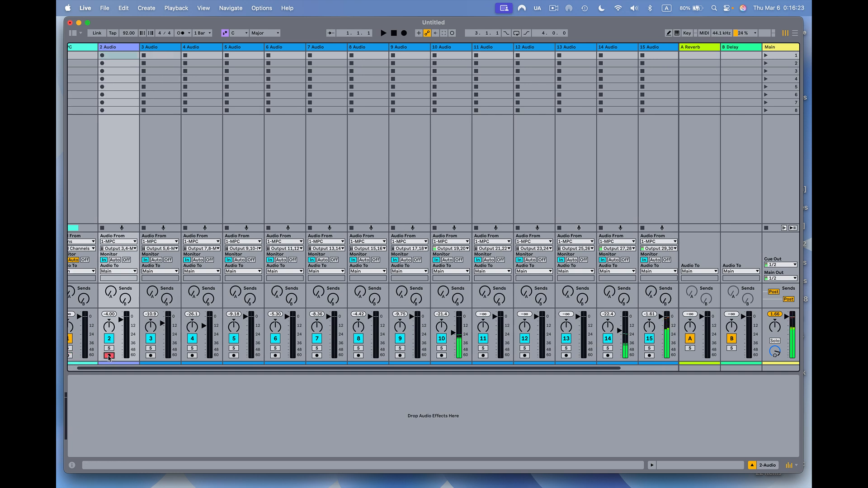
click(151, 356)
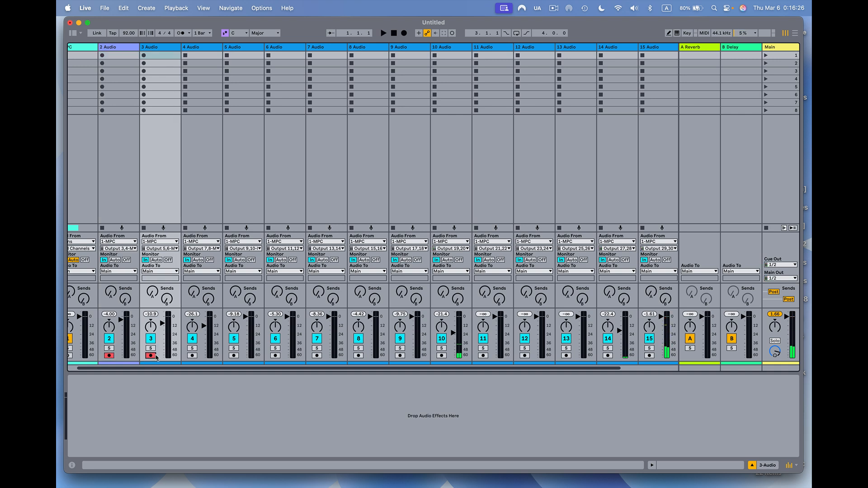
click(193, 355)
click(233, 355)
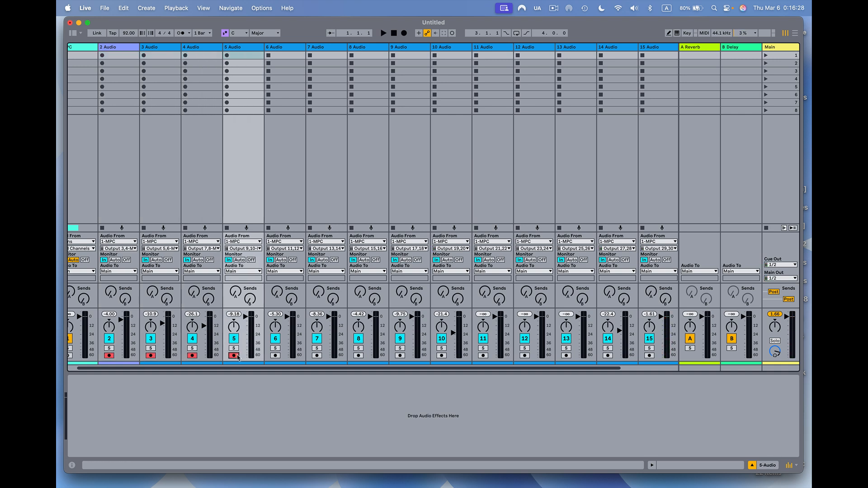
click(275, 355)
click(317, 355)
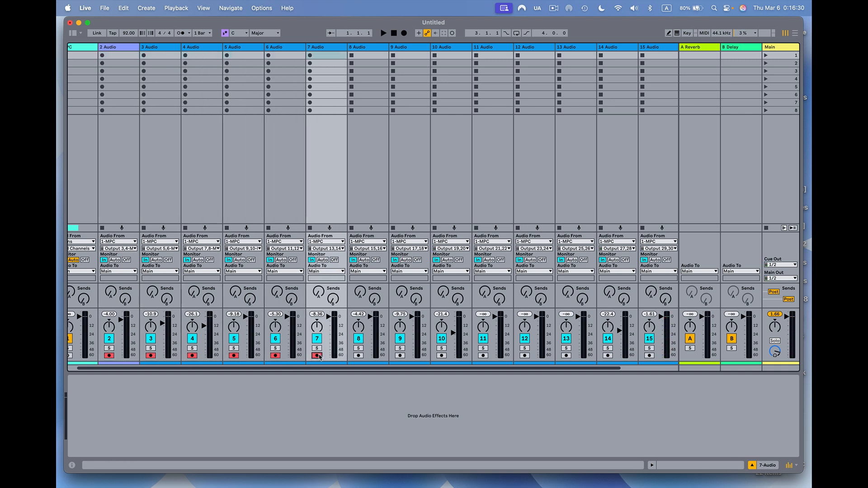
click(358, 356)
click(400, 355)
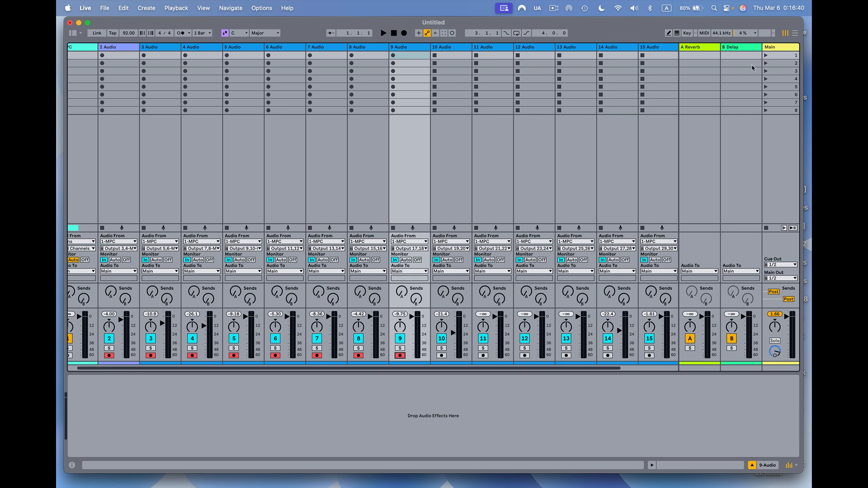
Record the armed audio tracks 2 through 9 into the arrangement for several bars and stop recording
click(795, 33)
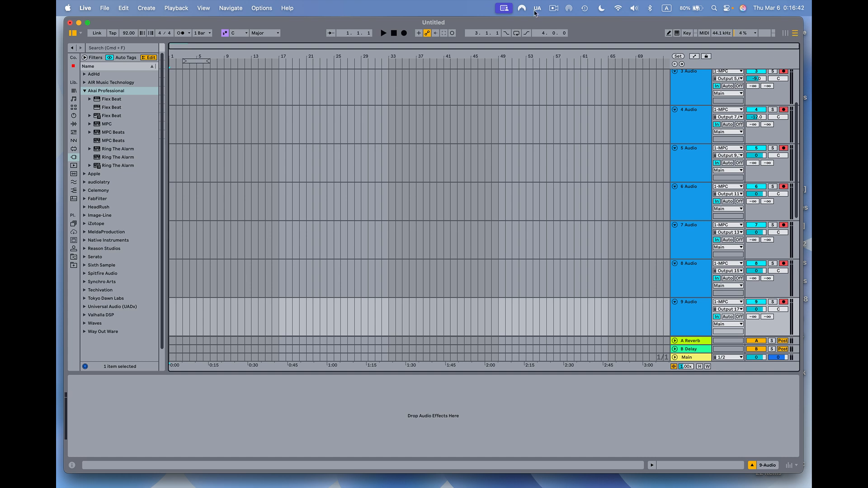
click(403, 33)
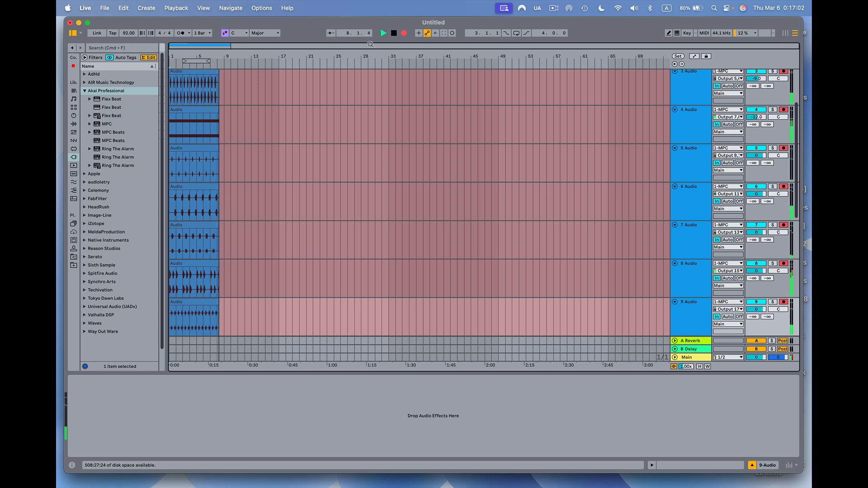
click(394, 33)
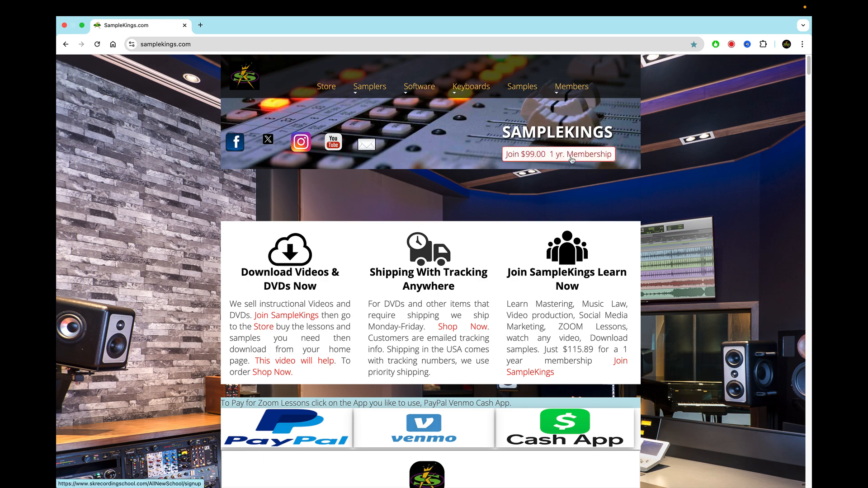
Switch to samplekings.com in the browser and open the booking page for the All AKAI MPC's including software Zoom lessons
scroll(619, 280, down, 5)
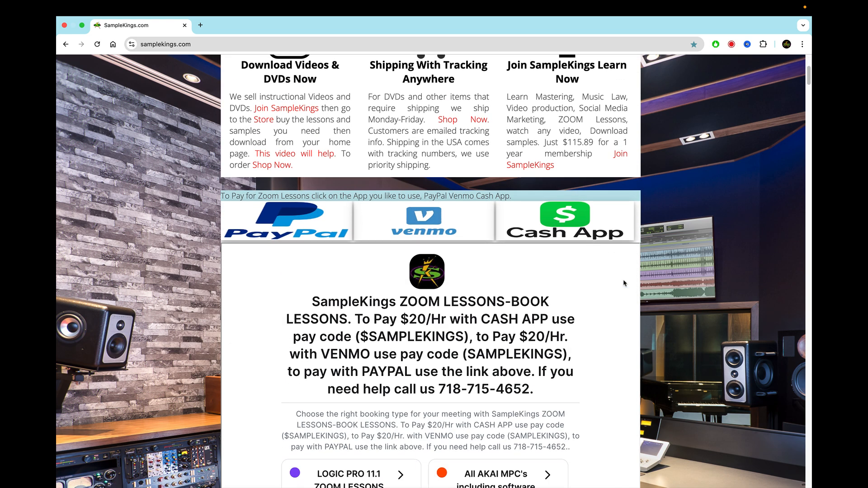
scroll(623, 283, down, 3)
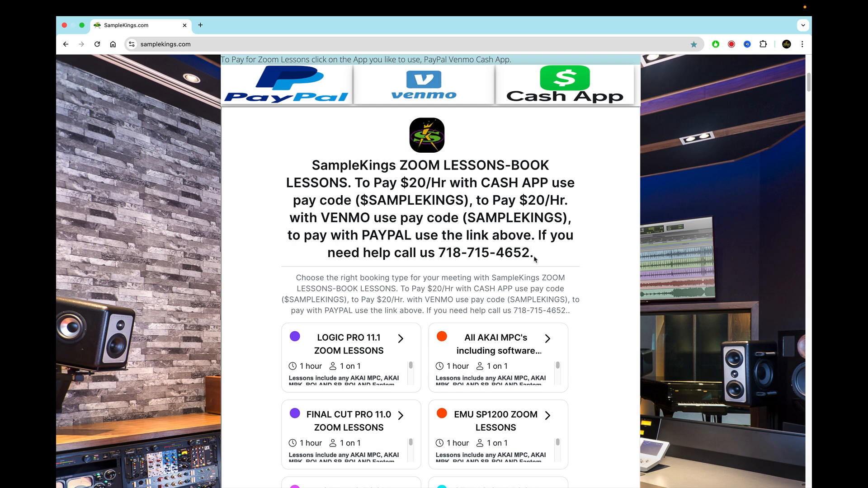
click(495, 362)
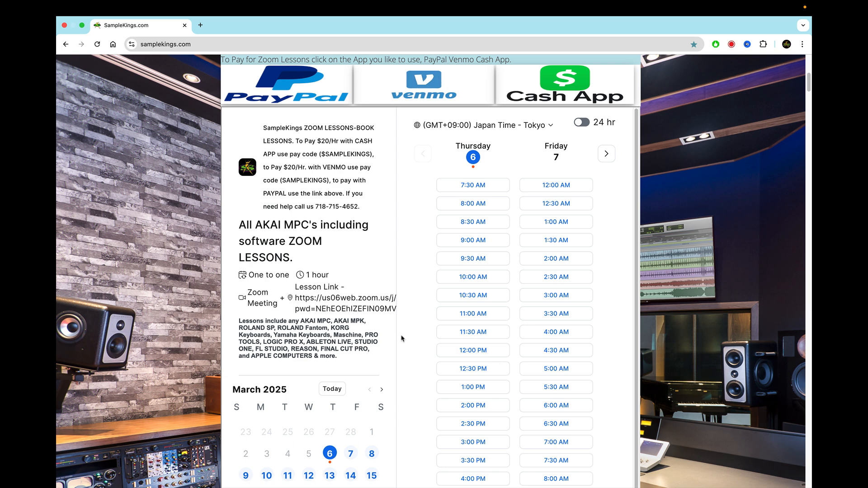
Look through the March 2025 lesson times and choose the 1:00 PM slot on Friday, March 7
scroll(402, 339, down, 3)
scroll(363, 366, down, 2)
scroll(364, 366, down, 5)
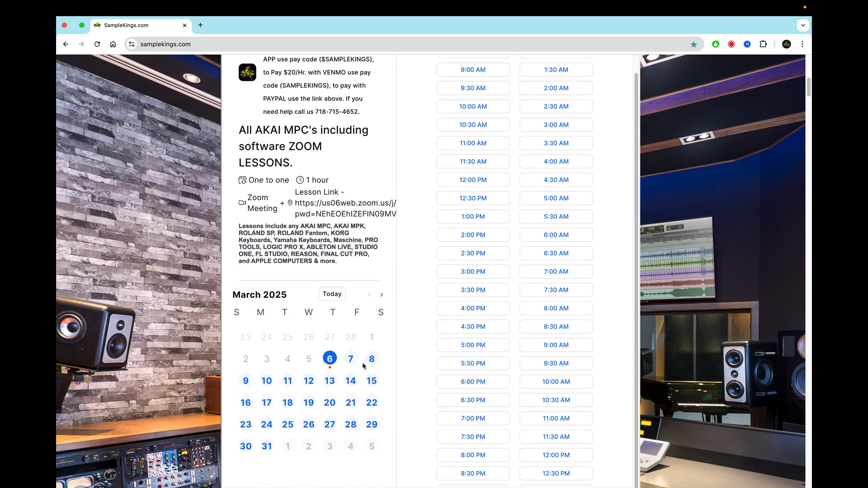
scroll(483, 323, up, 3)
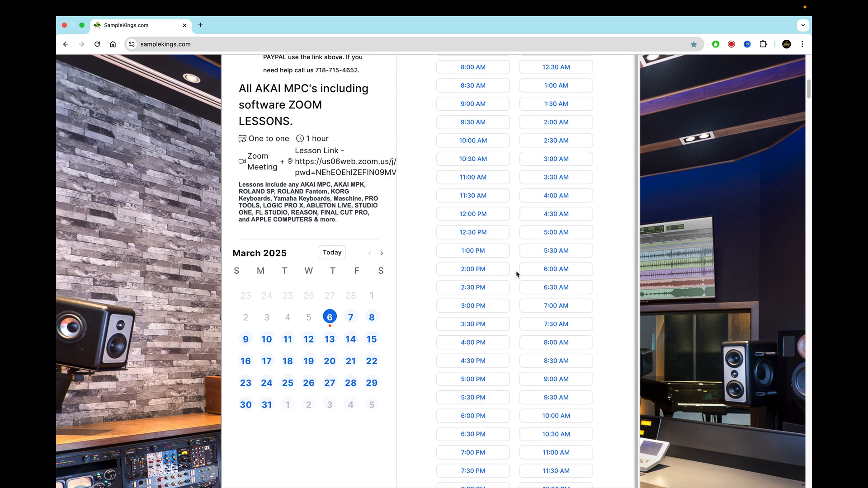
scroll(516, 274, down, 3)
scroll(516, 273, down, 2)
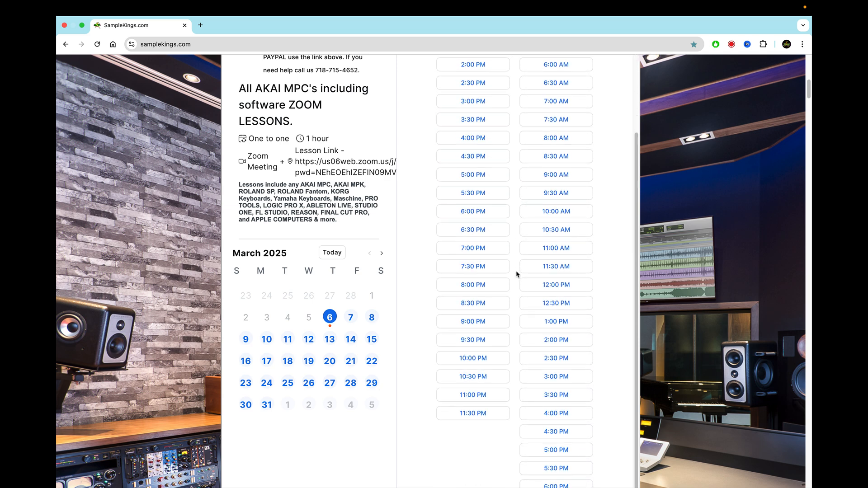
click(555, 322)
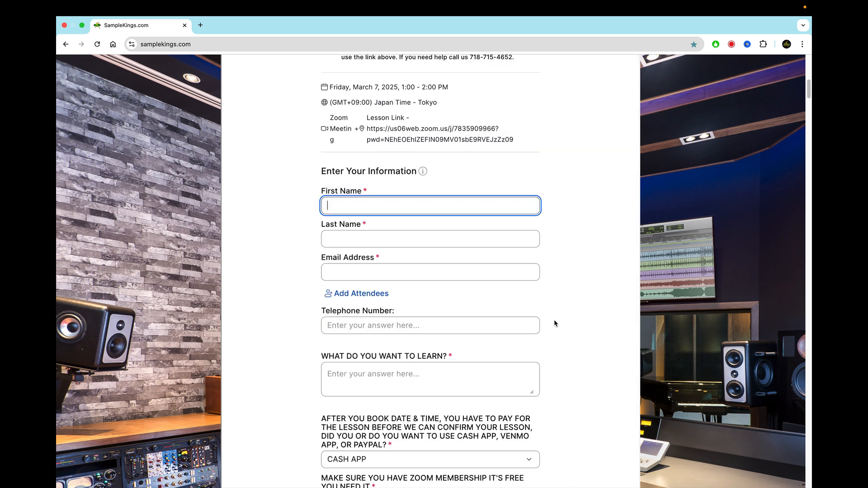
Review the booking form's contact fields, learning question, payment choices and confirmation questions, and try to submit it without filling it in
scroll(555, 324, down, 2)
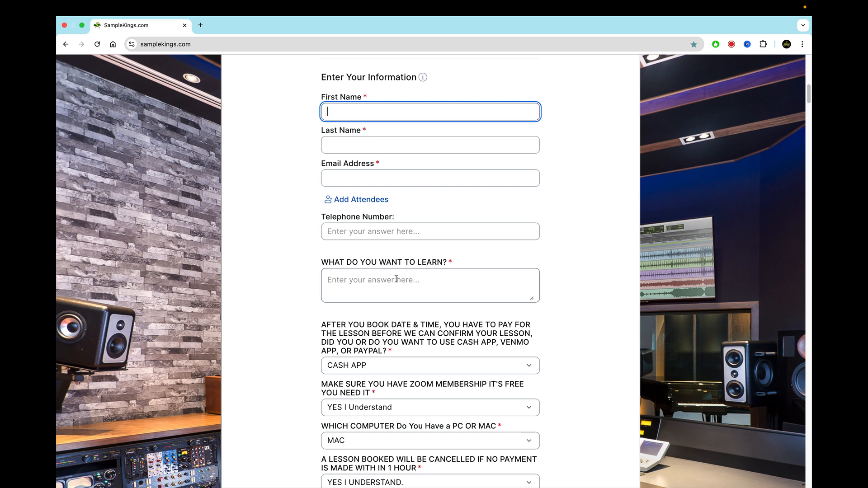
scroll(529, 366, up, 10)
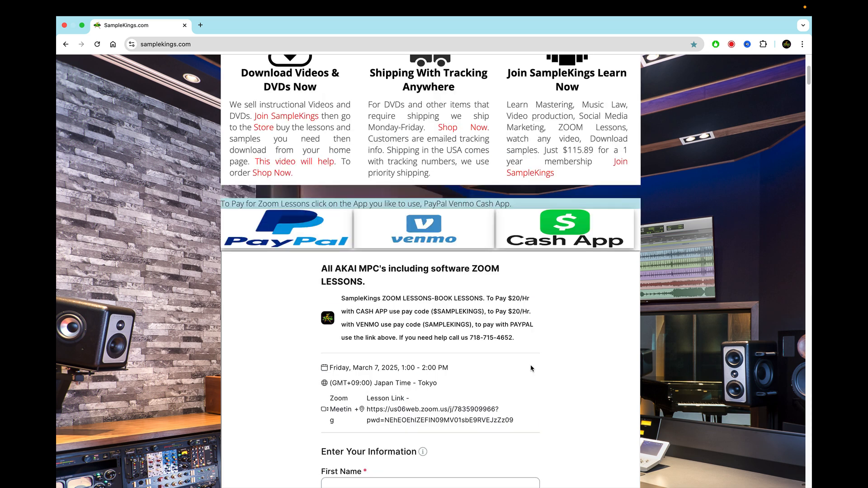
scroll(530, 364, down, 13)
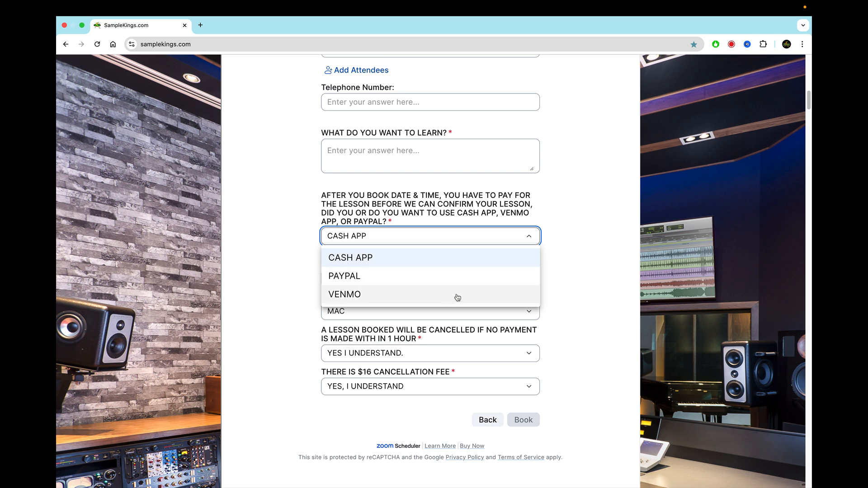
click(586, 271)
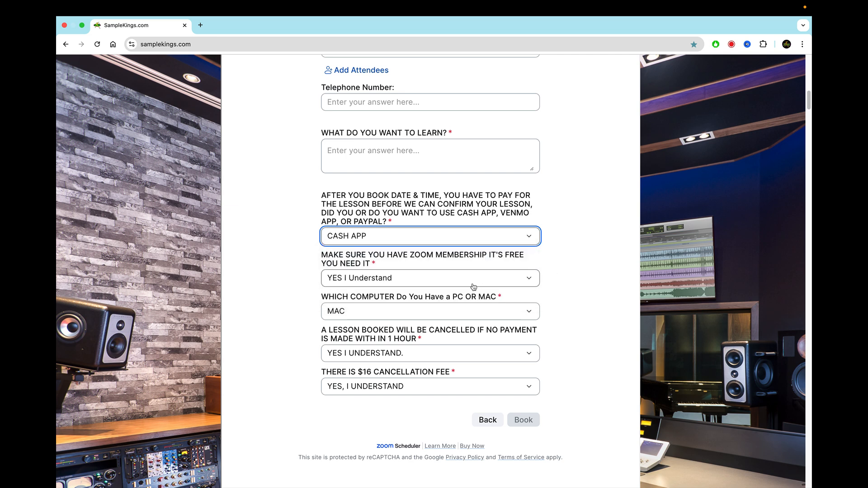
click(523, 420)
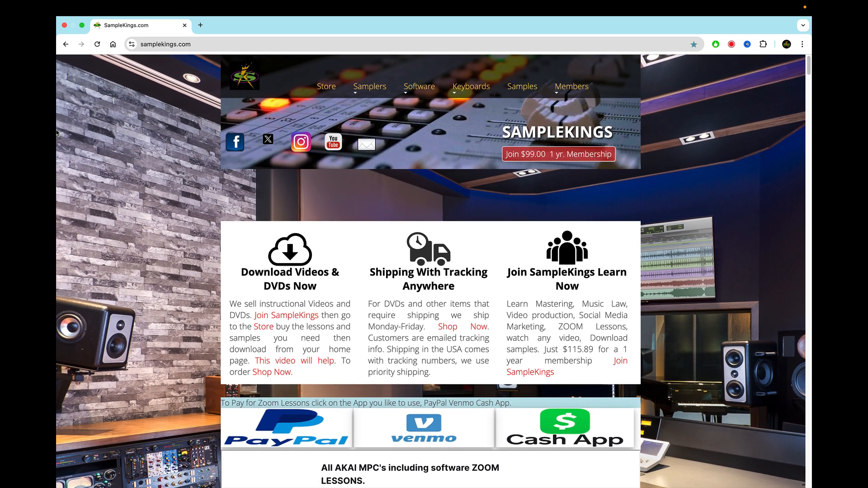
Reload the website, highlight the help phone number in the Zoom lessons heading, and look through the available lesson types
click(95, 45)
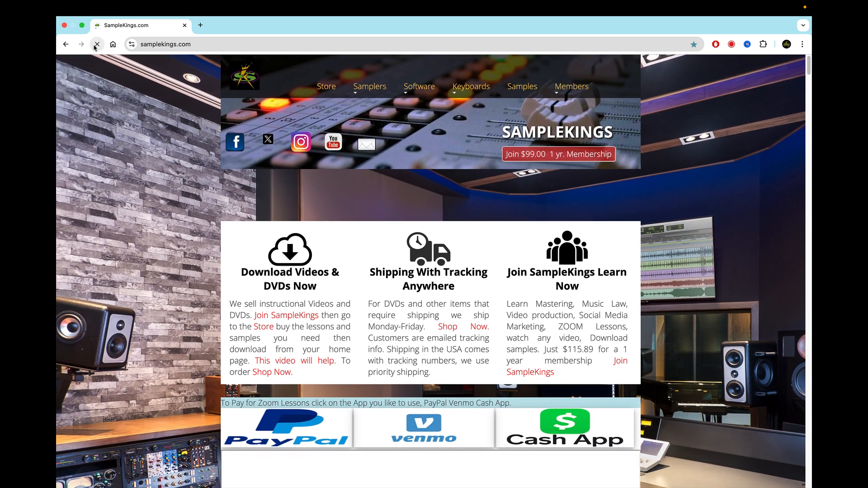
scroll(408, 224, down, 8)
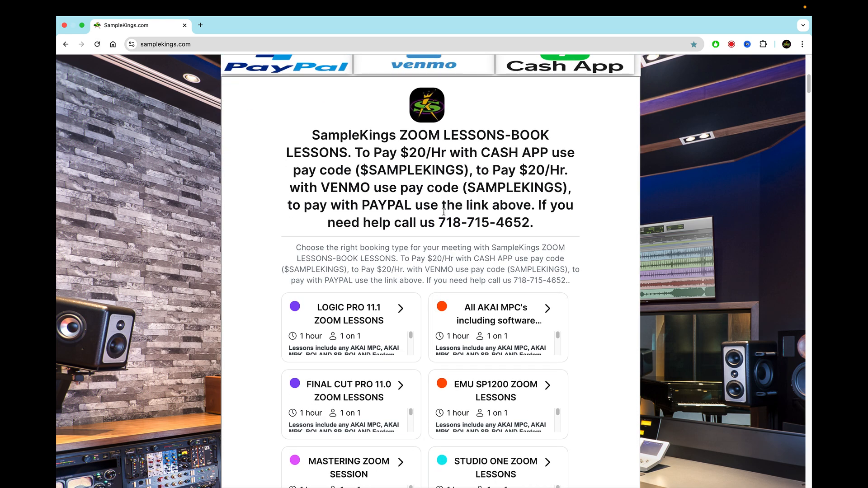
drag(439, 219, 531, 225)
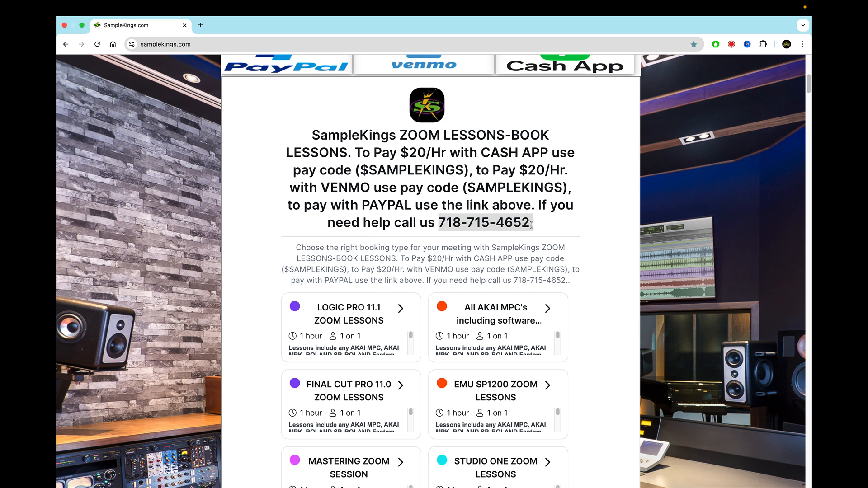
scroll(527, 262, down, 3)
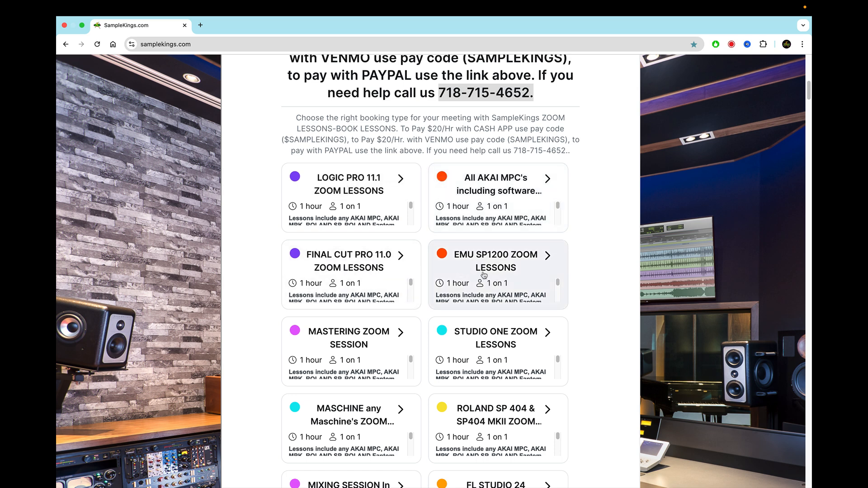
scroll(484, 274, down, 6)
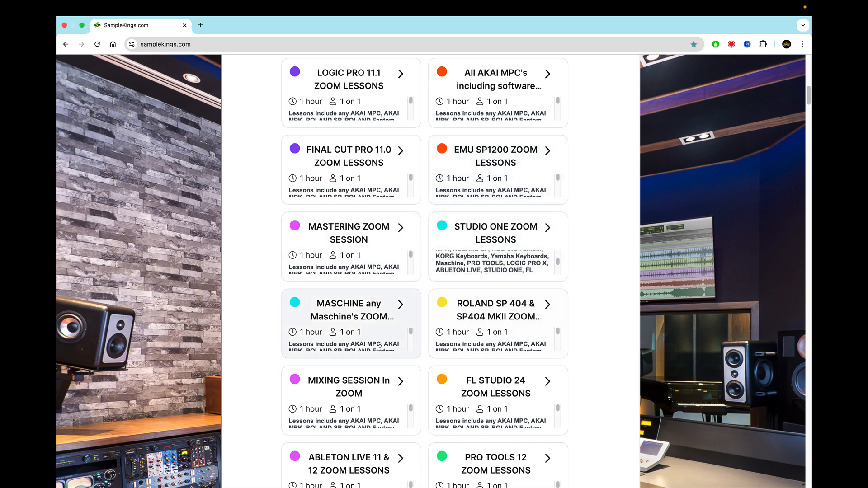
scroll(512, 327, down, 2)
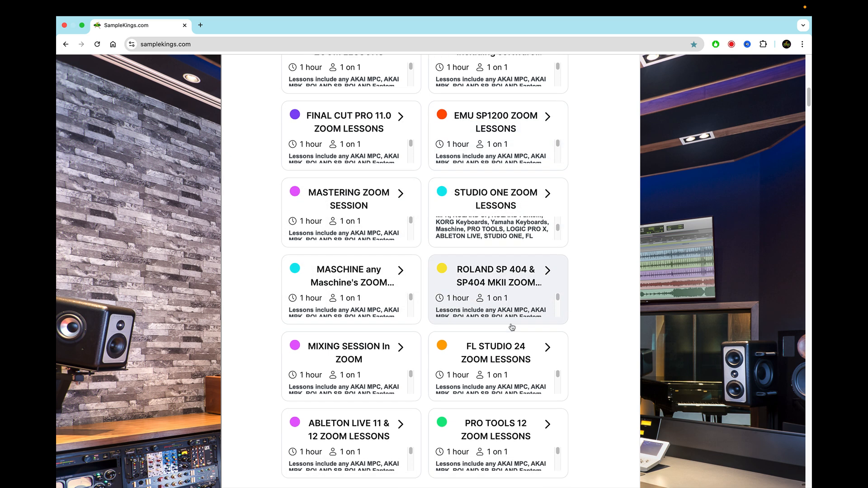
Look through the remaining Zoom lesson types, the payment instructions and the payment options above them on the page
scroll(512, 327, down, 3)
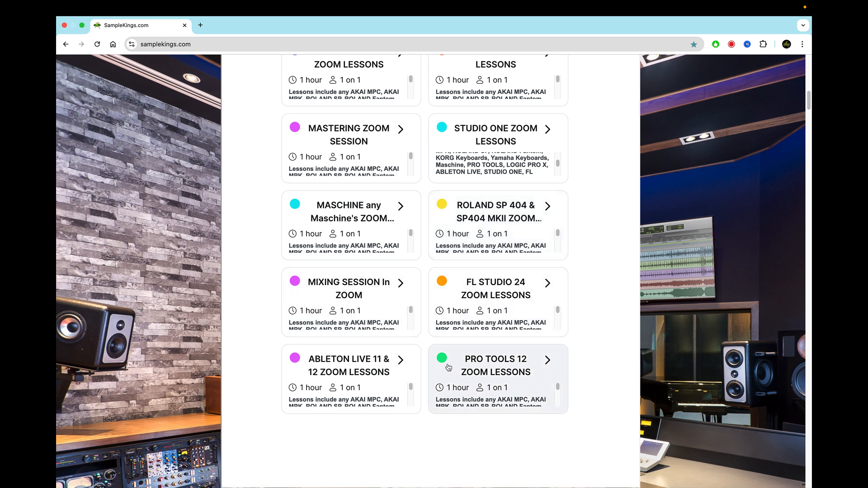
scroll(448, 367, up, 6)
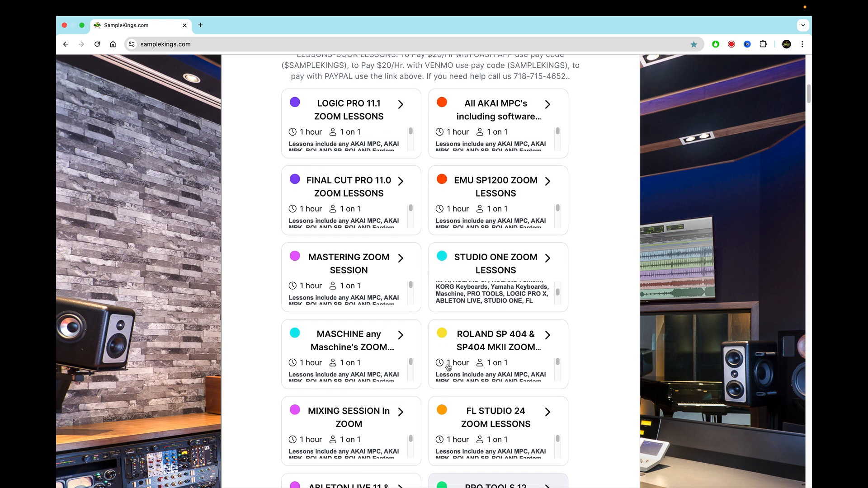
scroll(448, 367, up, 3)
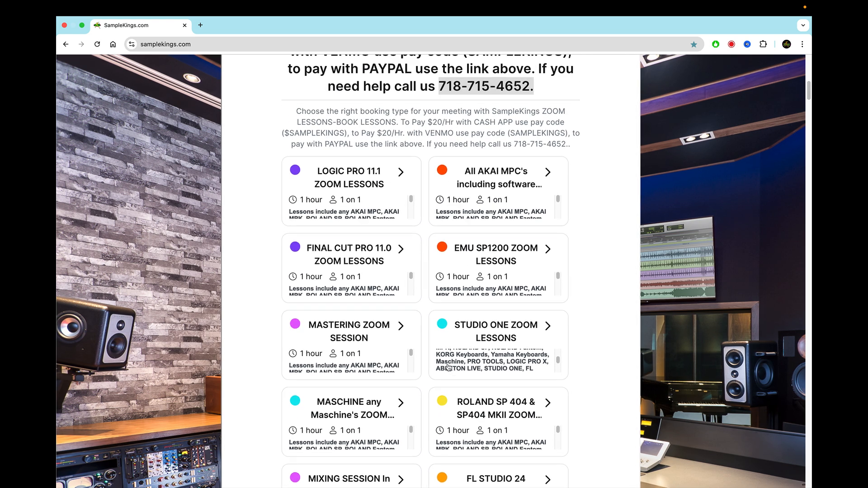
scroll(448, 367, up, 5)
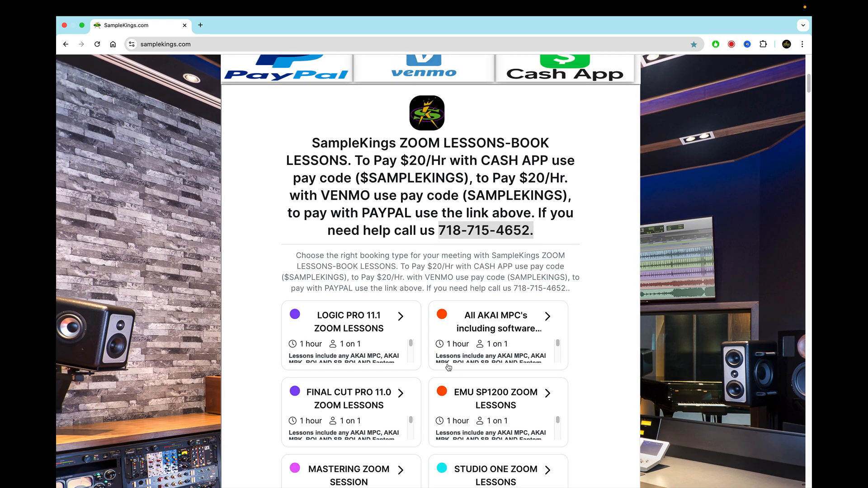
scroll(448, 367, up, 1)
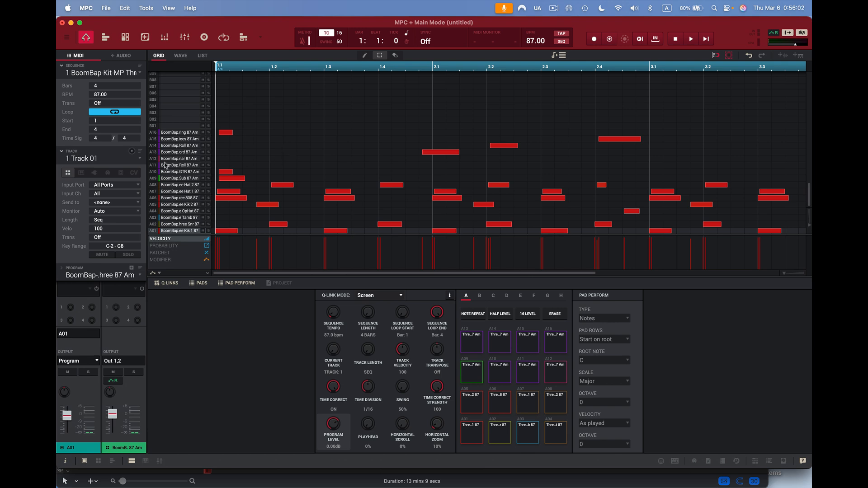
Switch to the MPC software, audition pads A15, A13, A14, A01 and A02, and play the start of the sequence
click(155, 139)
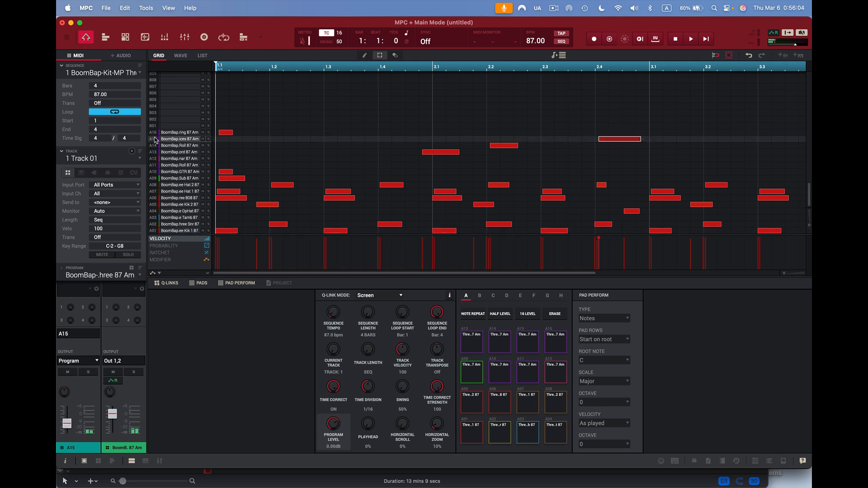
click(155, 152)
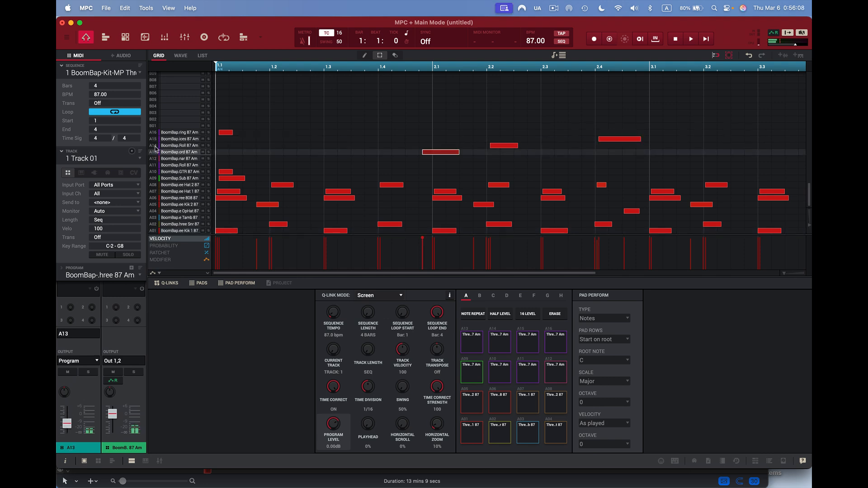
click(155, 146)
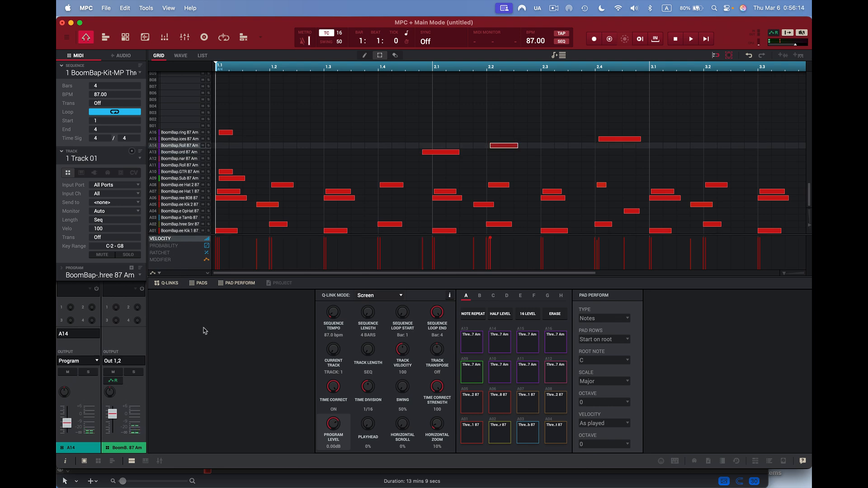
click(476, 435)
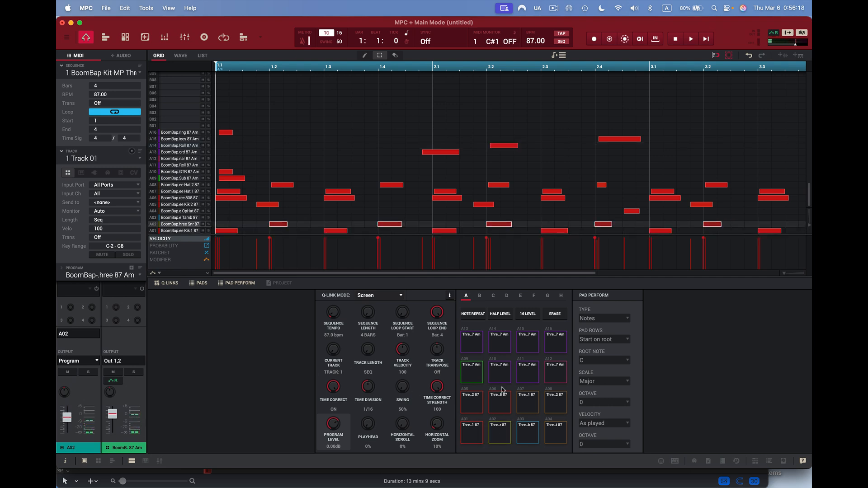
click(691, 41)
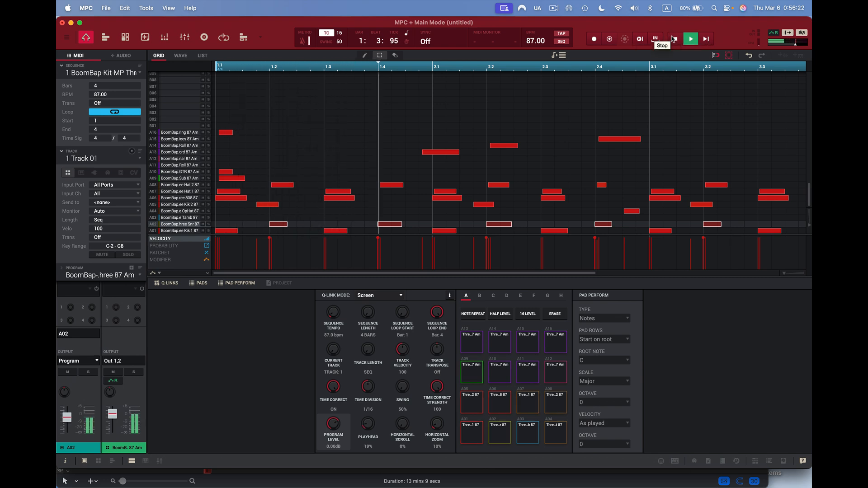
click(674, 40)
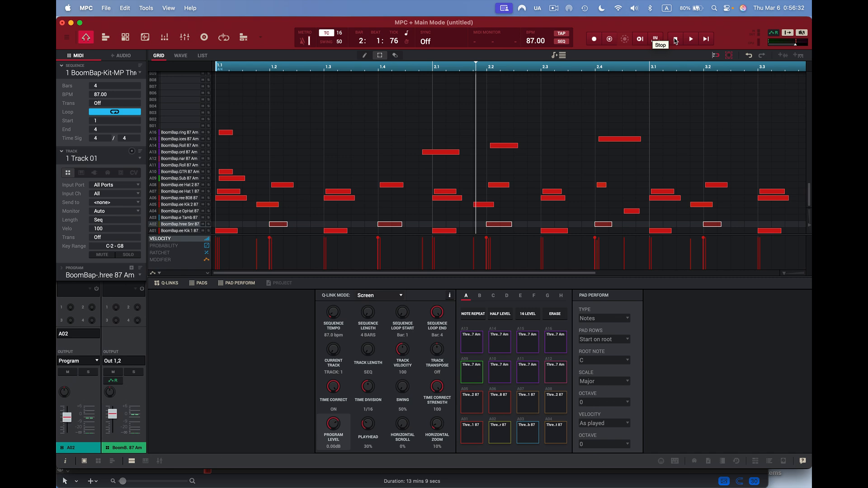
Audition the drum program's sounds on pads A05 through A16 one after another
click(471, 412)
click(497, 406)
click(522, 402)
click(554, 404)
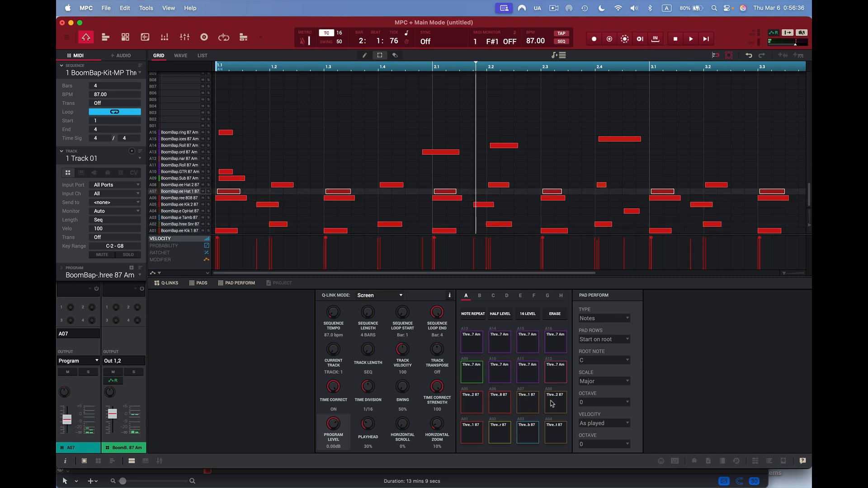
click(558, 381)
click(529, 381)
click(499, 381)
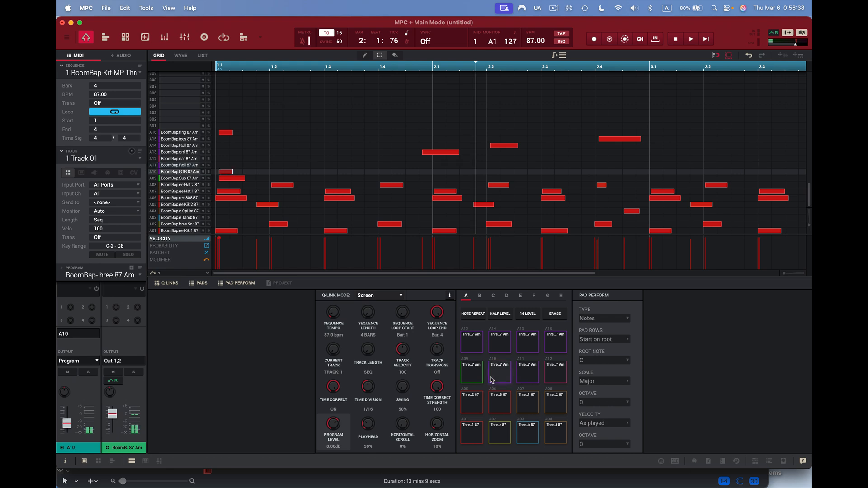
click(473, 381)
click(473, 350)
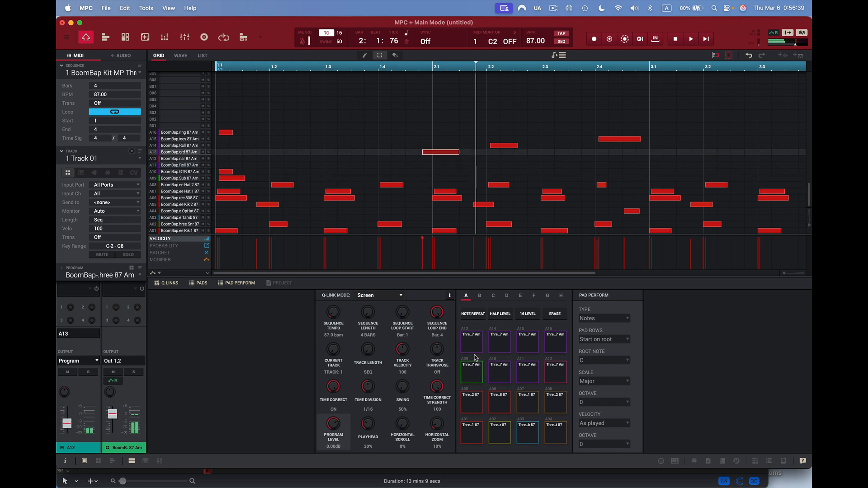
click(501, 346)
click(531, 346)
click(552, 345)
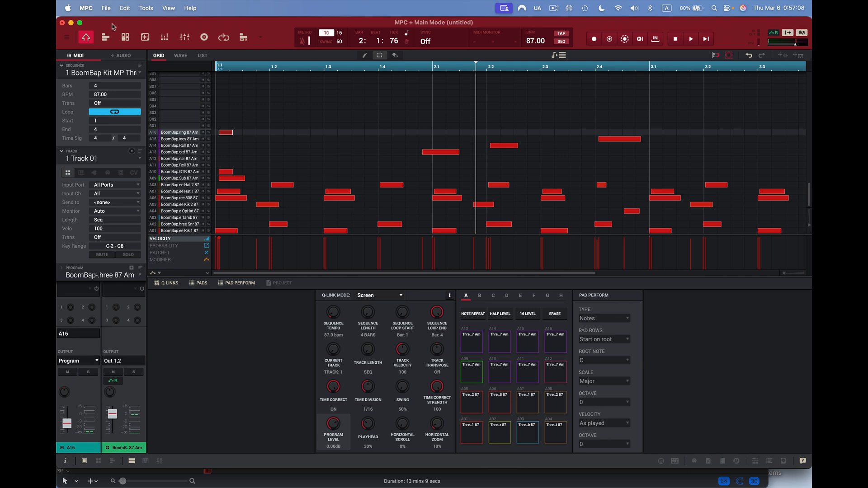
click(107, 10)
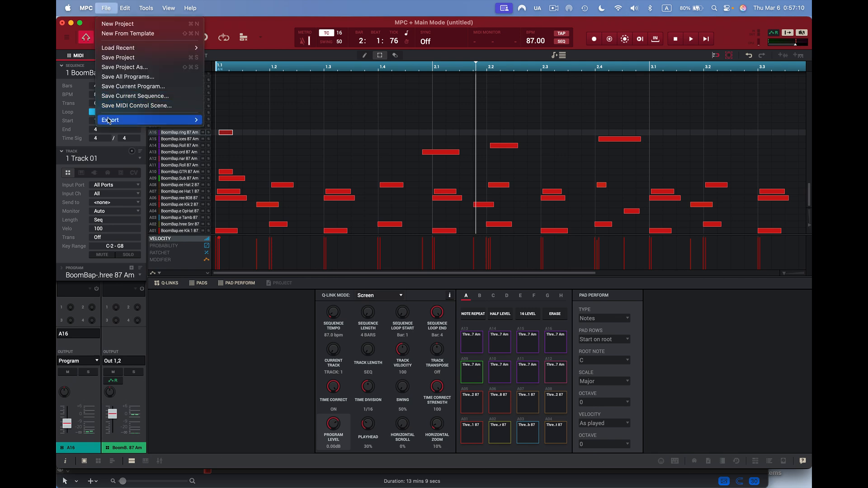
mouse_move(109, 121)
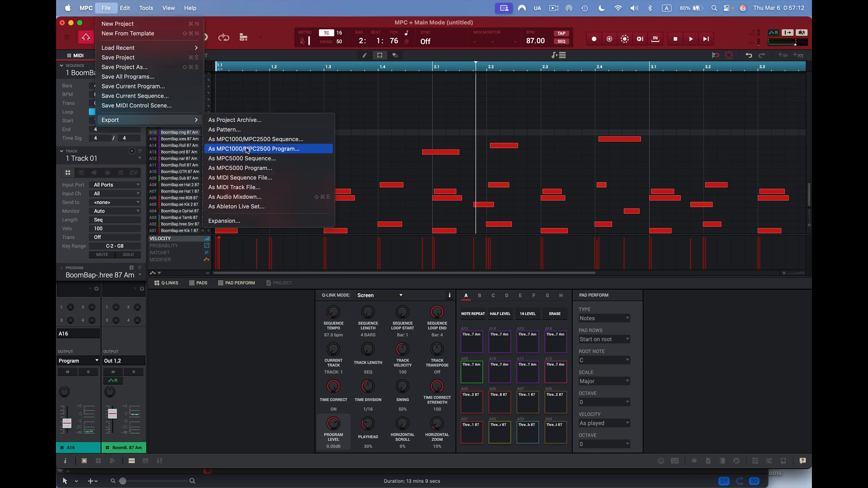
click(245, 198)
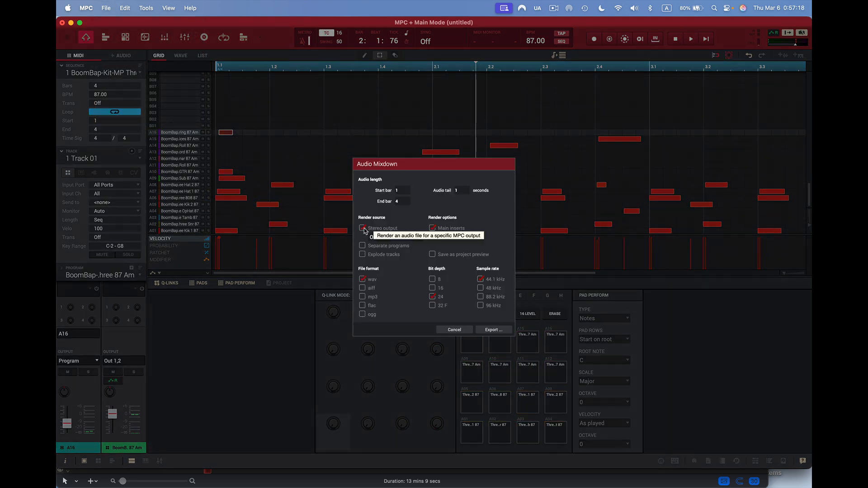
click(454, 330)
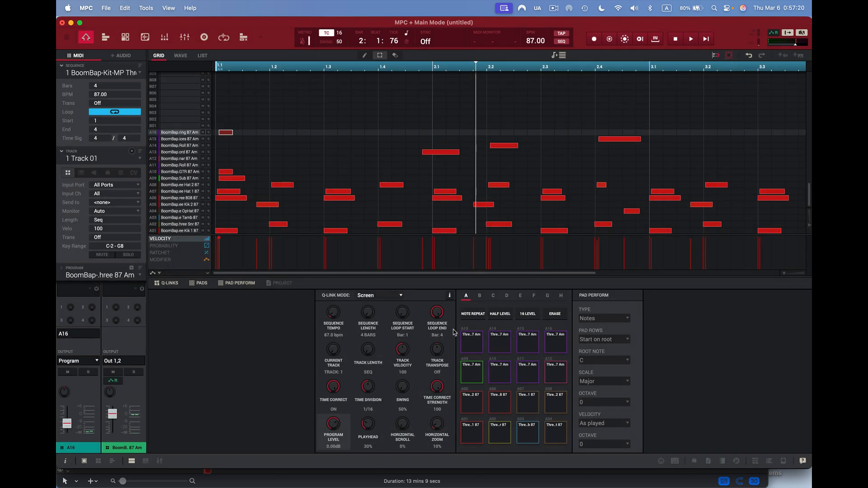
Double the length of the BoomBap sequence twice to make it 16 bars long, and show all bars in the grid
right_click(98, 76)
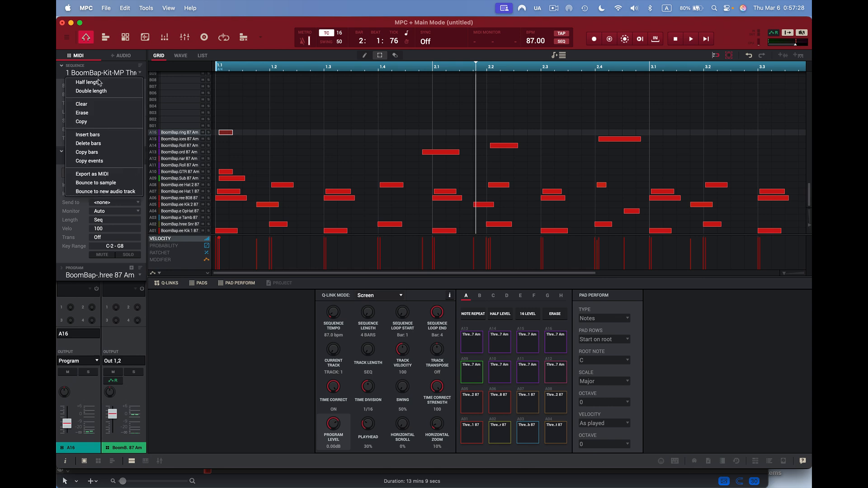
click(101, 91)
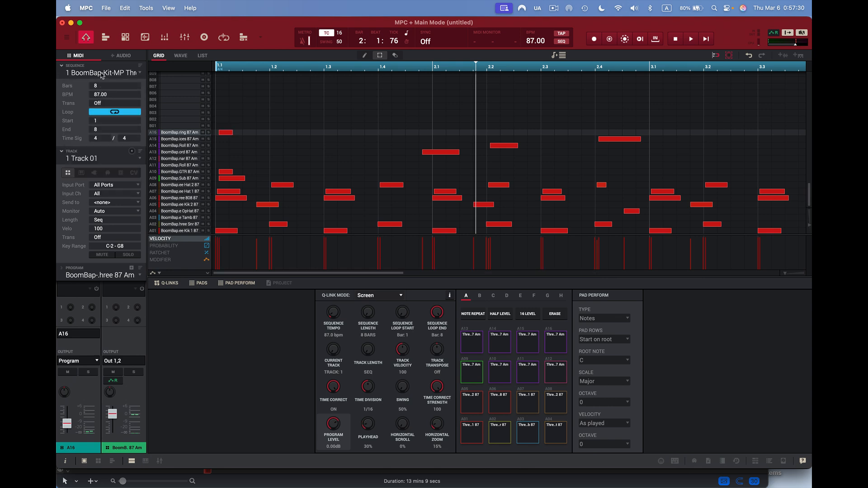
right_click(101, 81)
click(103, 90)
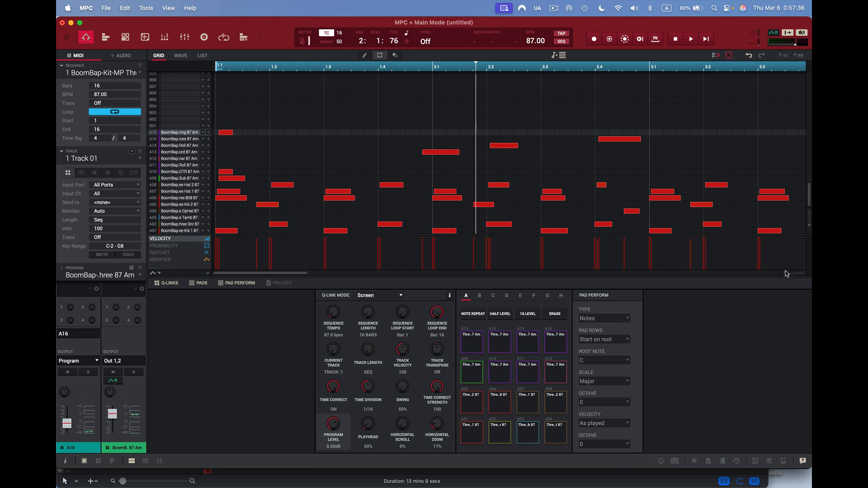
drag(786, 275, 755, 281)
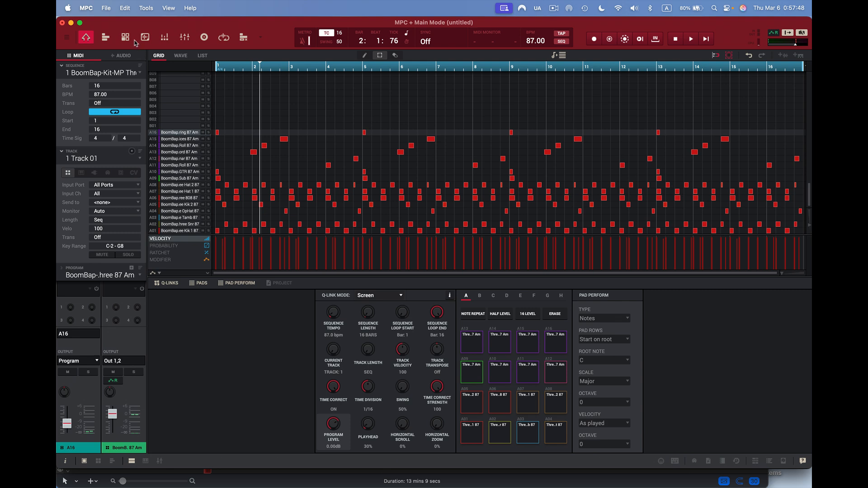
Set up an audio mixdown of stereo output Out 1,2 for bars 1 to 16 as a 24-bit WAV at 48 kHz
click(107, 9)
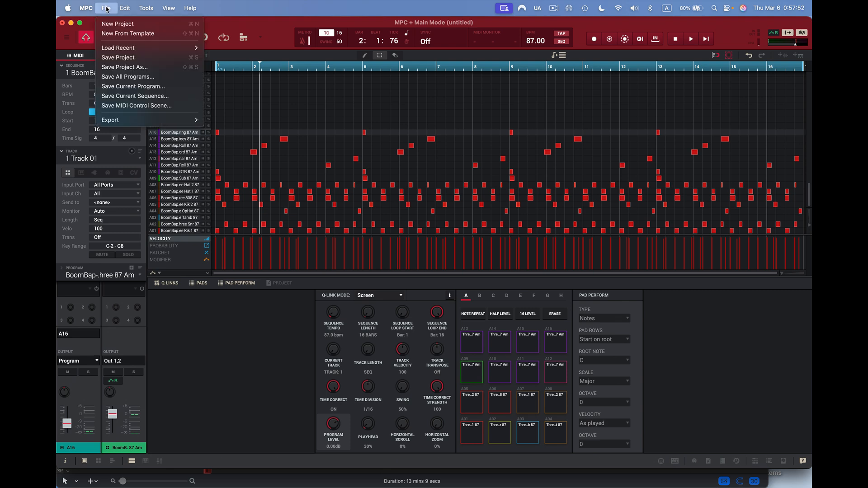
mouse_move(127, 122)
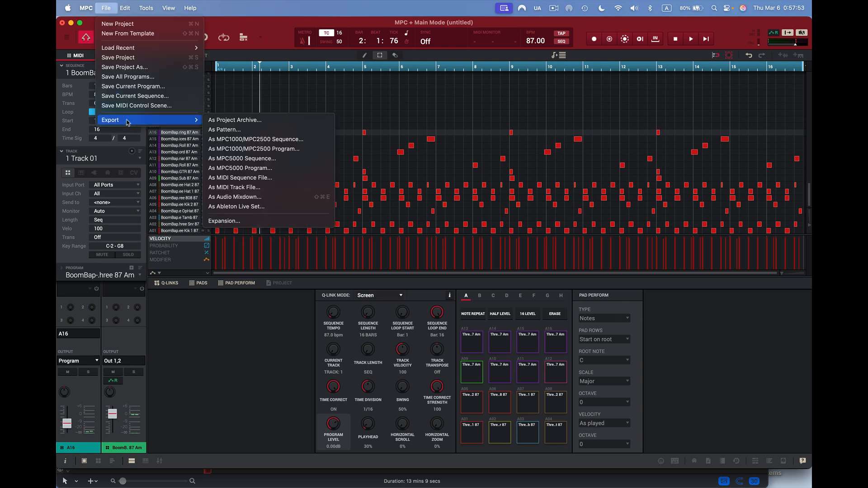
click(277, 197)
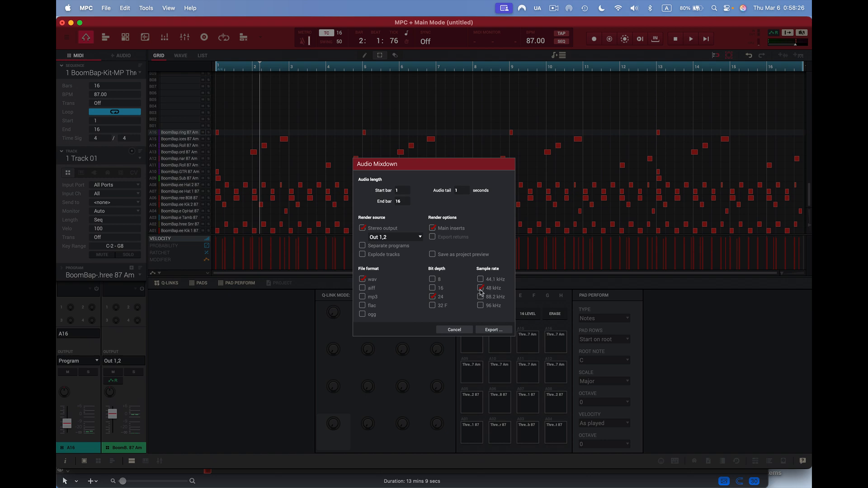
click(494, 330)
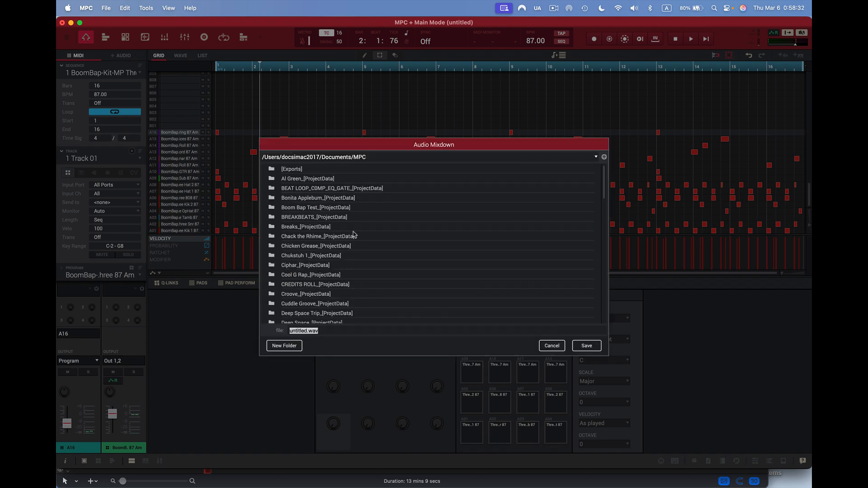
Choose the Desktop as the mixdown's destination and name the file Crime.wav
click(595, 157)
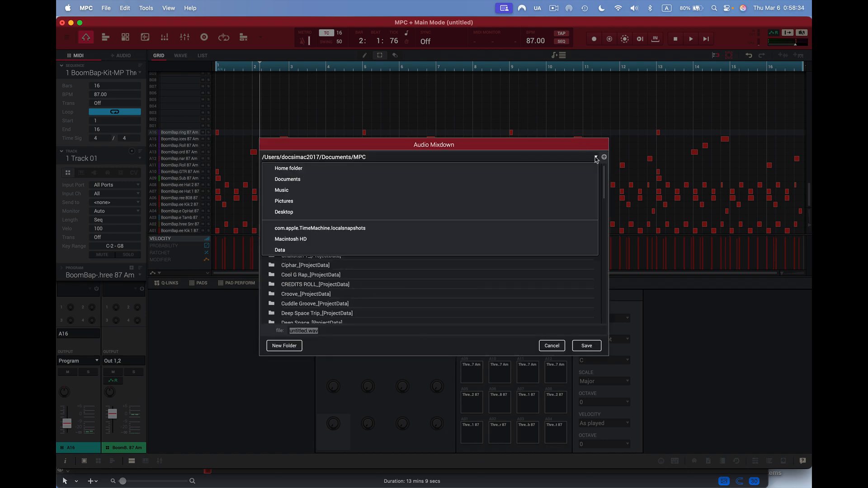
click(538, 212)
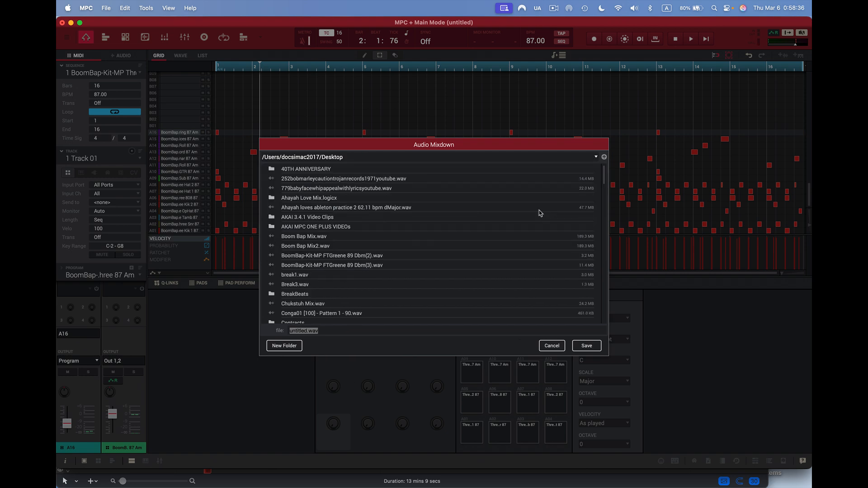
click(307, 330)
drag(307, 330, 287, 332)
text(Crime)
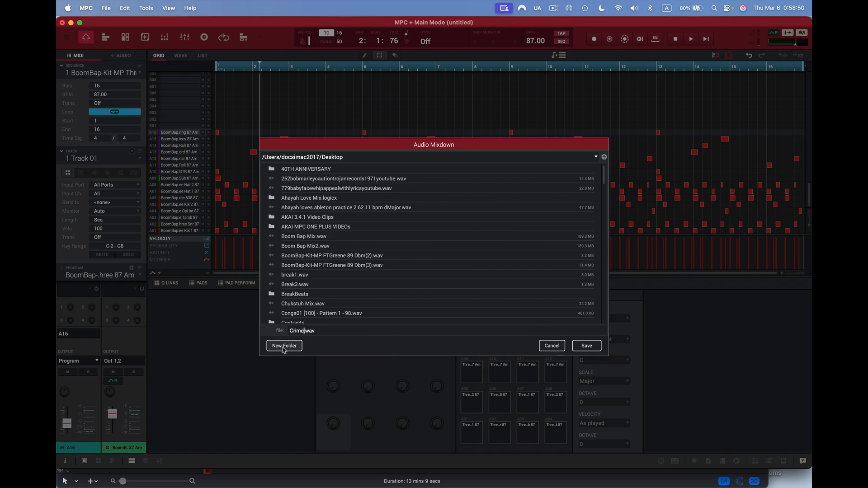
Create a folder named Crime Dog on the Desktop and save the audio mixdown in it
click(283, 346)
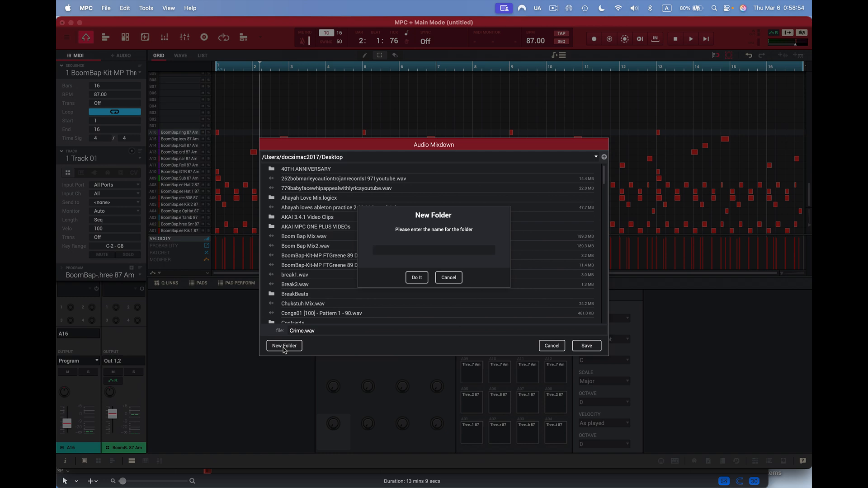
text(Crime Dog)
click(416, 277)
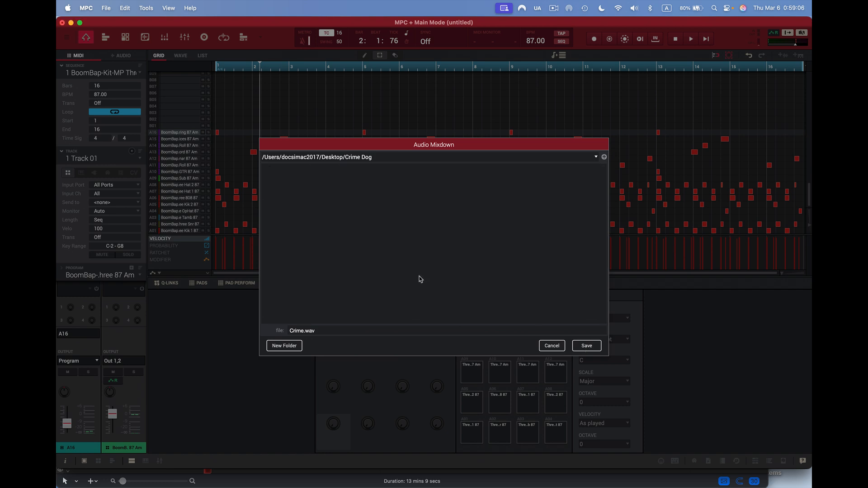
click(587, 344)
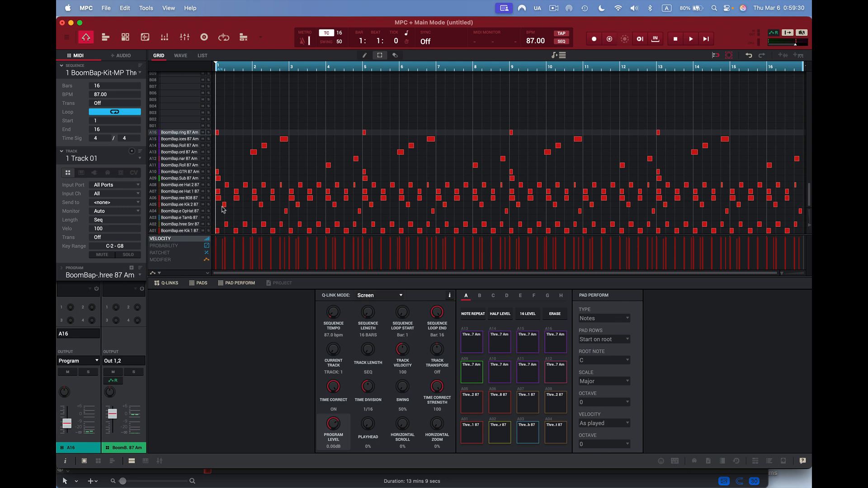
Set the audio mixdown's render source to Explode tracks and close the mixdown settings without exporting
click(107, 8)
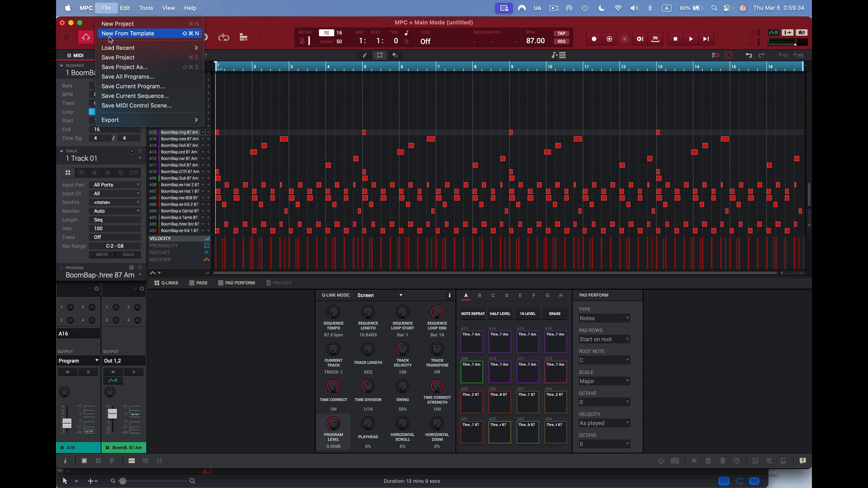
mouse_move(121, 120)
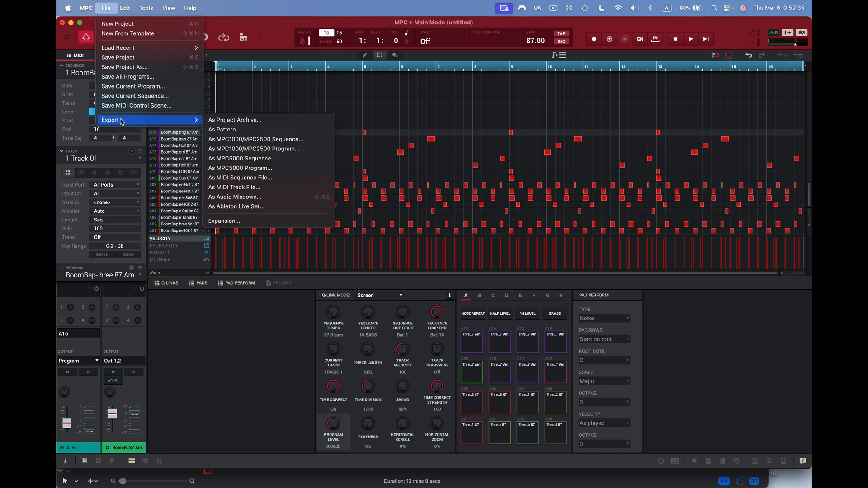
click(261, 199)
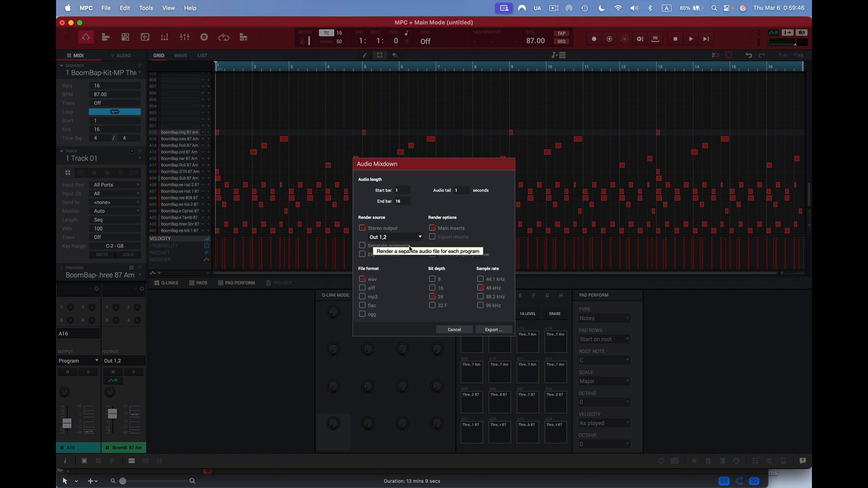
click(362, 254)
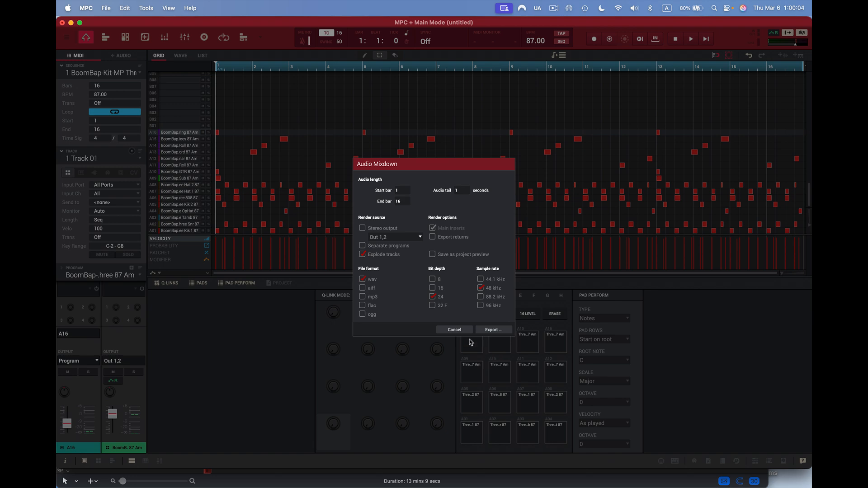
click(454, 329)
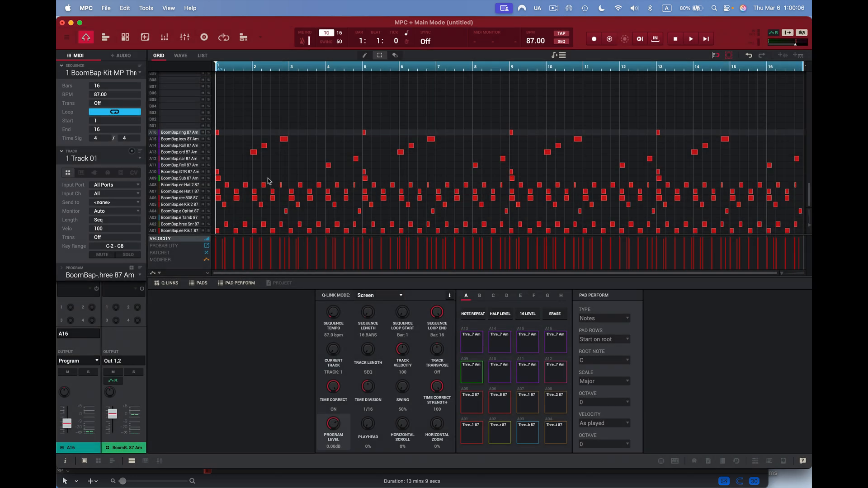
Explode Track 01 of the BoomBap sequence into separate tracks
click(105, 9)
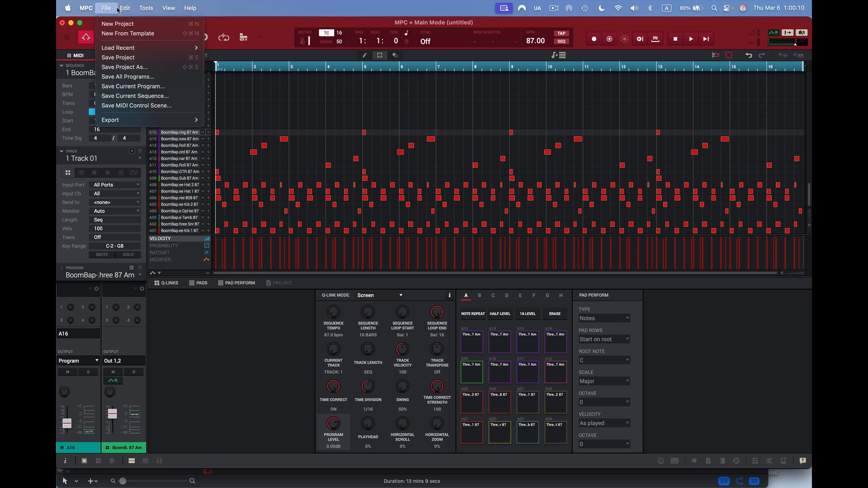
mouse_move(125, 10)
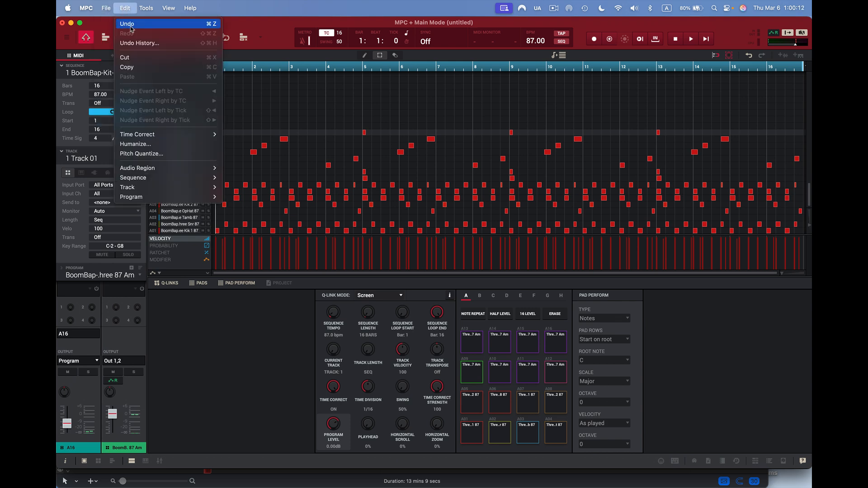
mouse_move(150, 192)
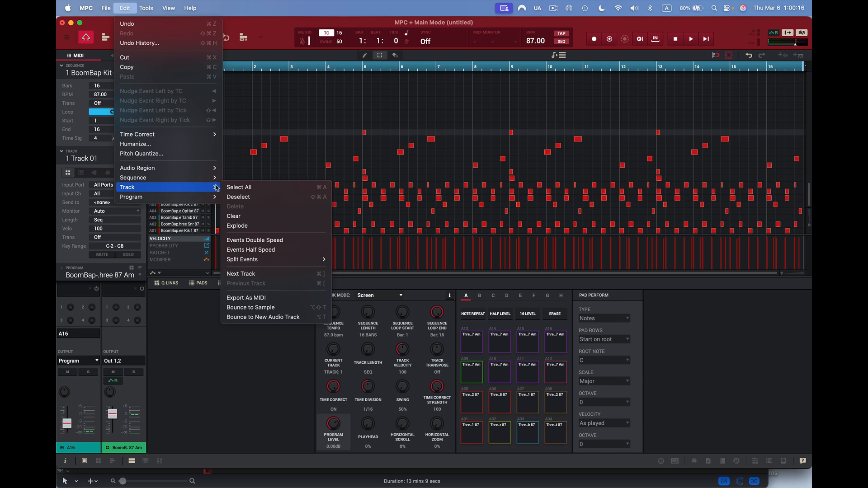
click(238, 226)
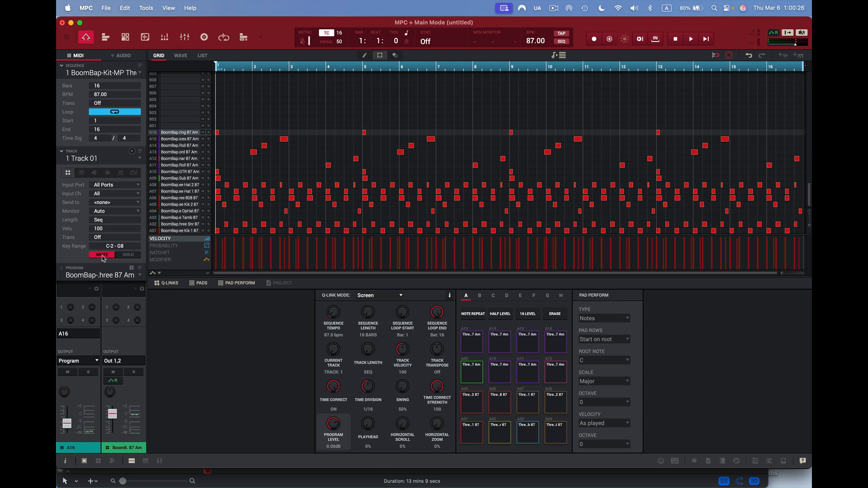
Look through the list of exploded tracks and view the notes of Track 03 and Track 04 in the grid
click(141, 161)
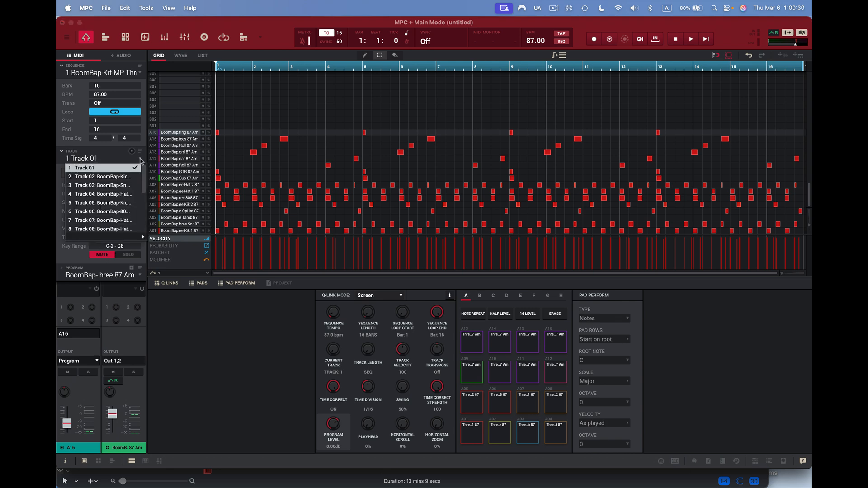
scroll(146, 188, down, 2)
scroll(145, 189, down, 5)
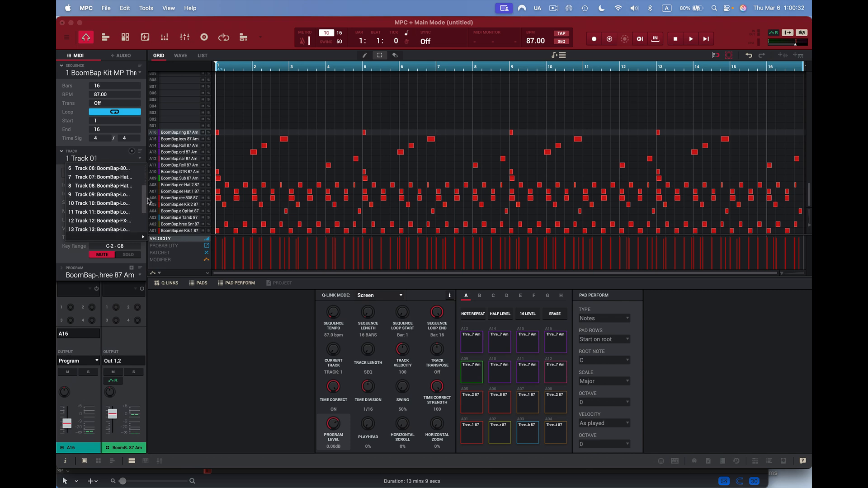
scroll(150, 217, up, 3)
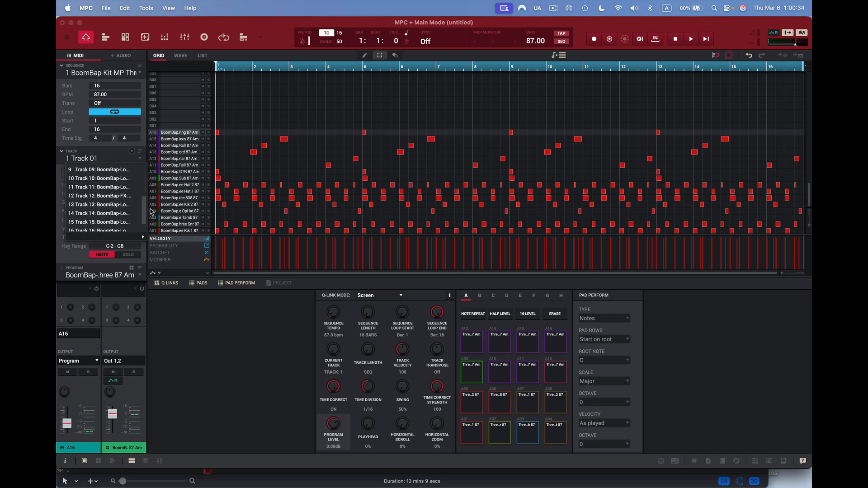
scroll(151, 200, up, 4)
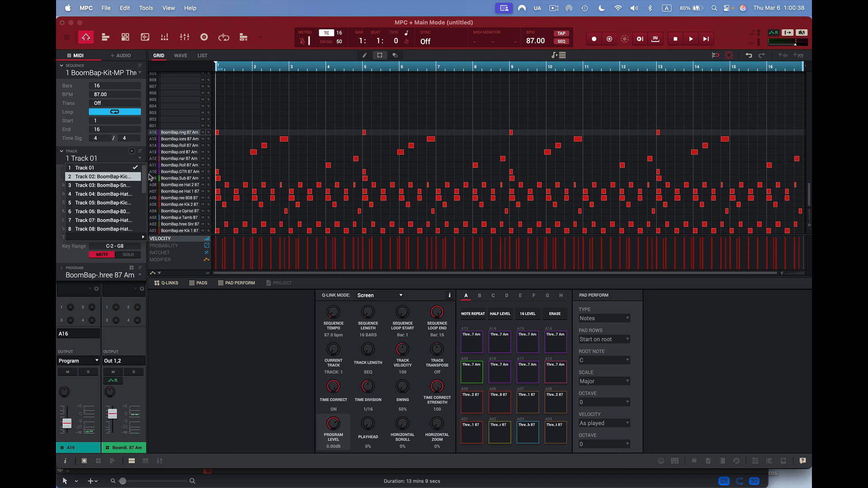
click(119, 185)
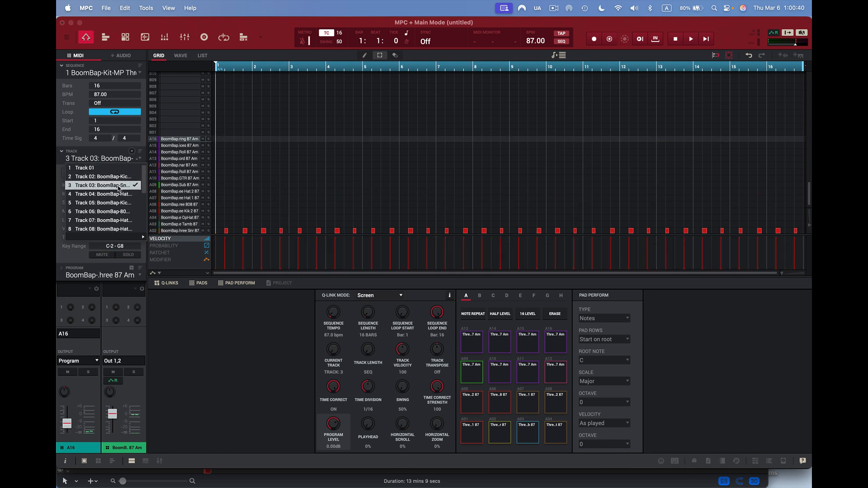
click(140, 158)
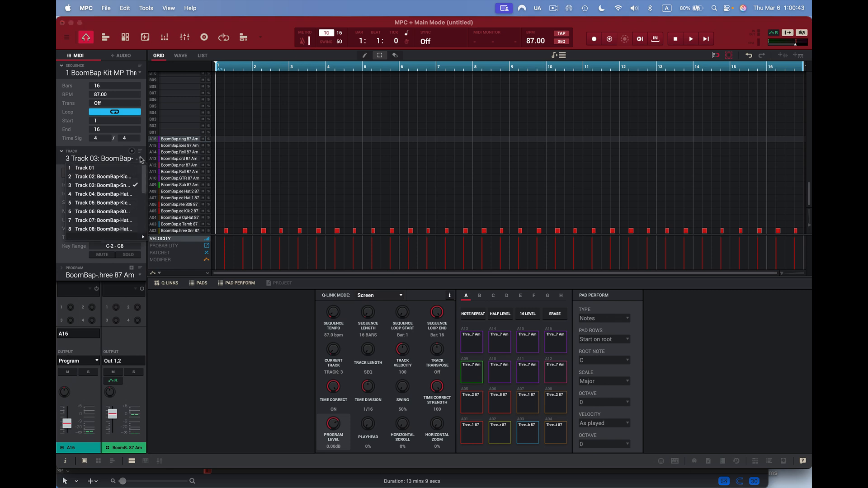
click(126, 194)
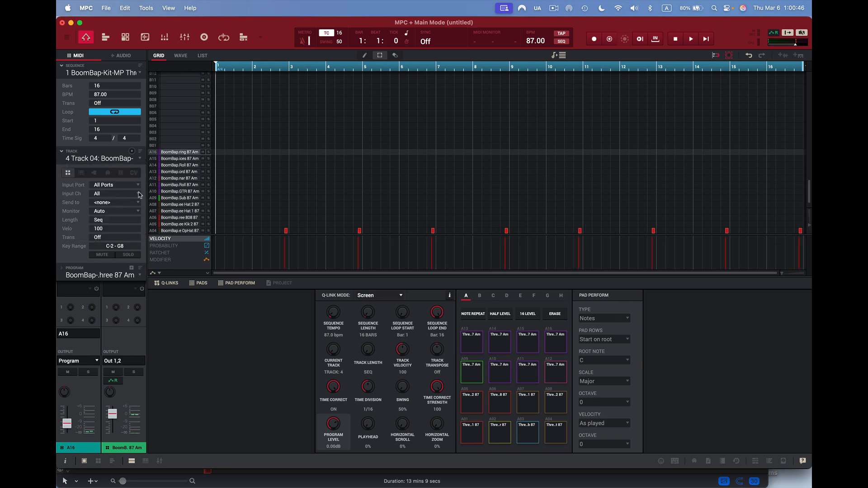
scroll(184, 202, down, 3)
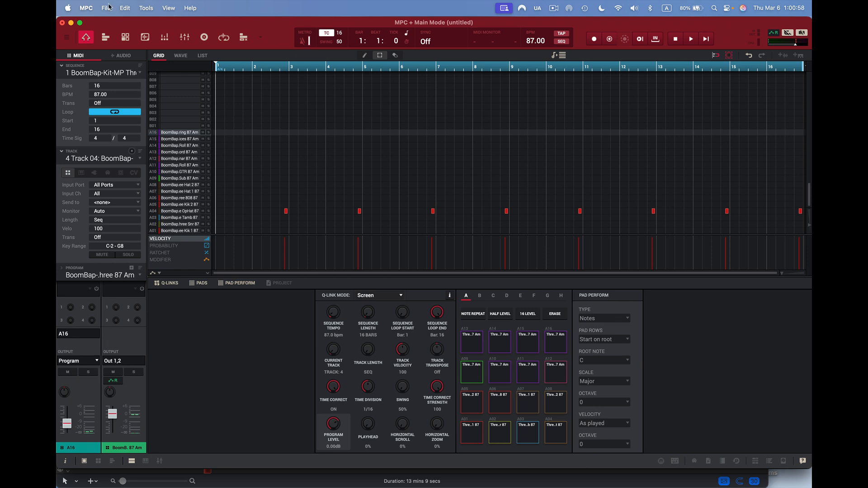
Start exporting an audio mixdown of bars 1 to 16 with Explode tracks, as 24-bit WAV files at 48 kHz
click(125, 8)
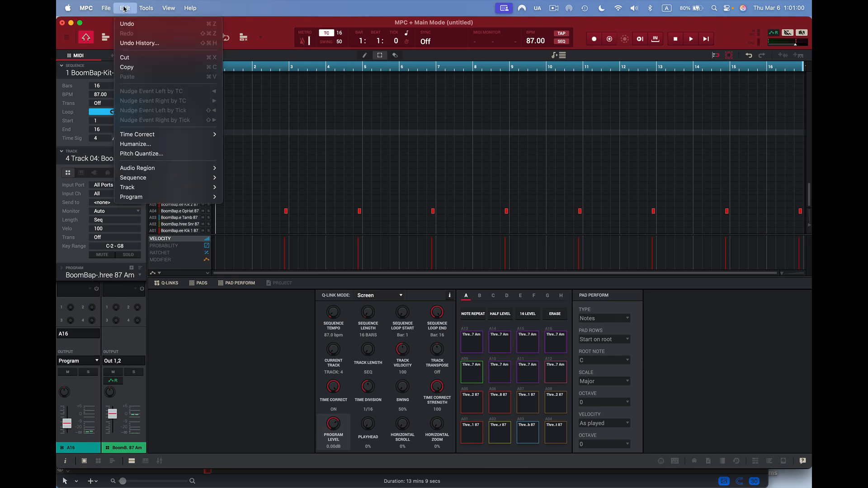
mouse_move(172, 193)
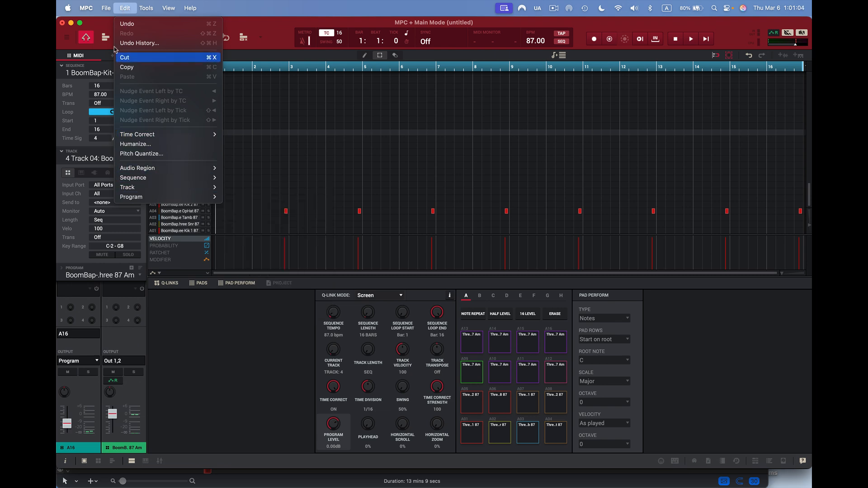
mouse_move(108, 8)
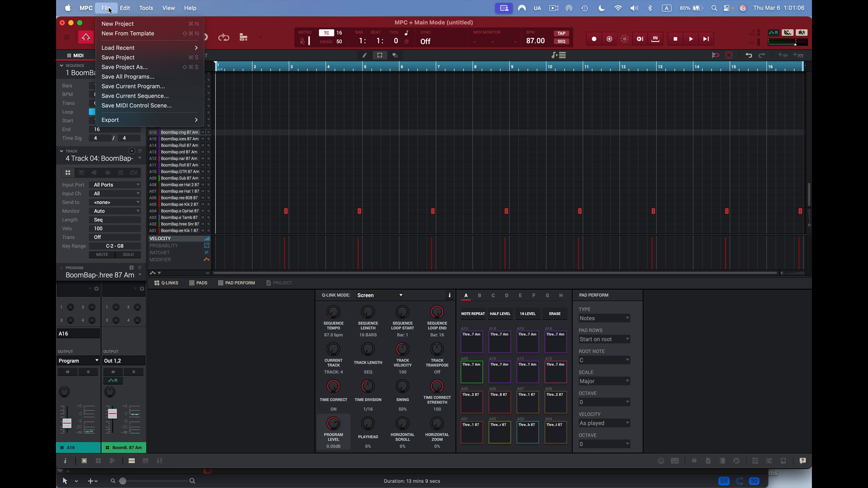
click(108, 8)
click(107, 8)
mouse_move(120, 122)
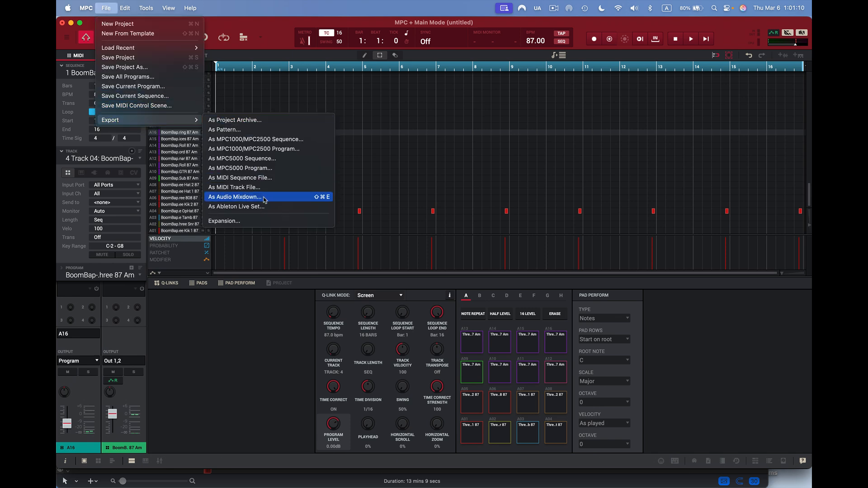
click(264, 199)
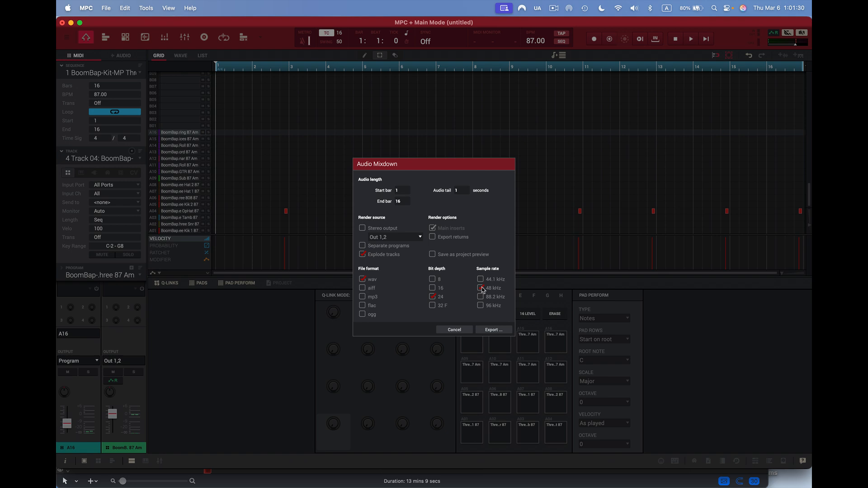
click(493, 329)
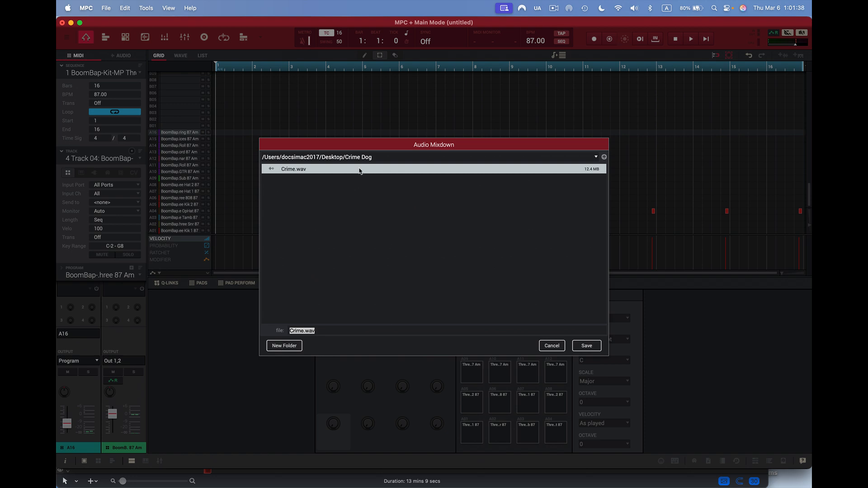
Create a folder named Crime Stems inside the Crime Dog folder as the mixdown's destination
click(283, 346)
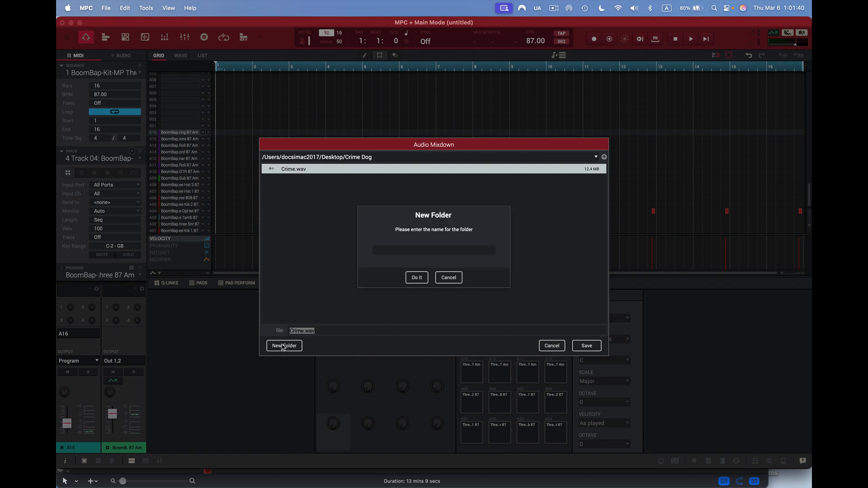
text(Crime SXtems)
key(Left)
key(Left)
key(Left)
key(Left)
key(BackSpace)
click(415, 279)
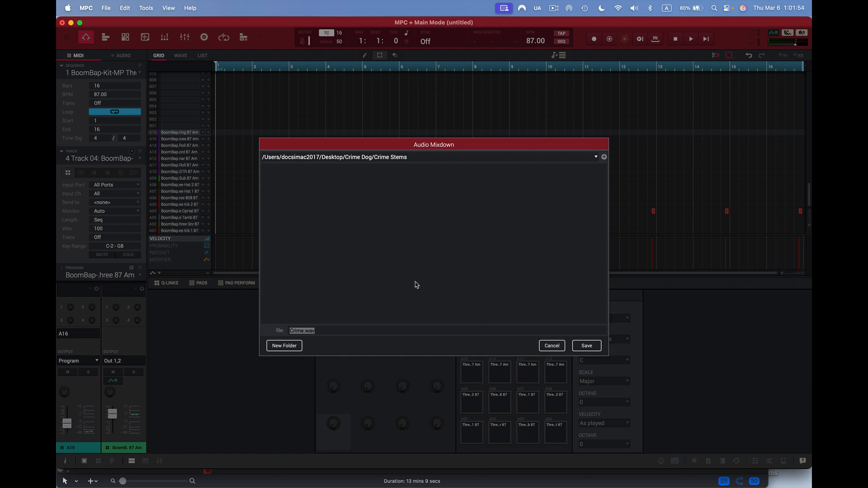
Name the mixdown file CRIME and save the exploded tracks in the Crime Stems folder
click(343, 334)
key(BackSpace)
key(BackSpace)
key(BackSpace)
key(BackSpace)
key(BackSpace)
key(BackSpace)
key(BackSpace)
key(BackSpace)
key(BackSpace)
text(CRIME)
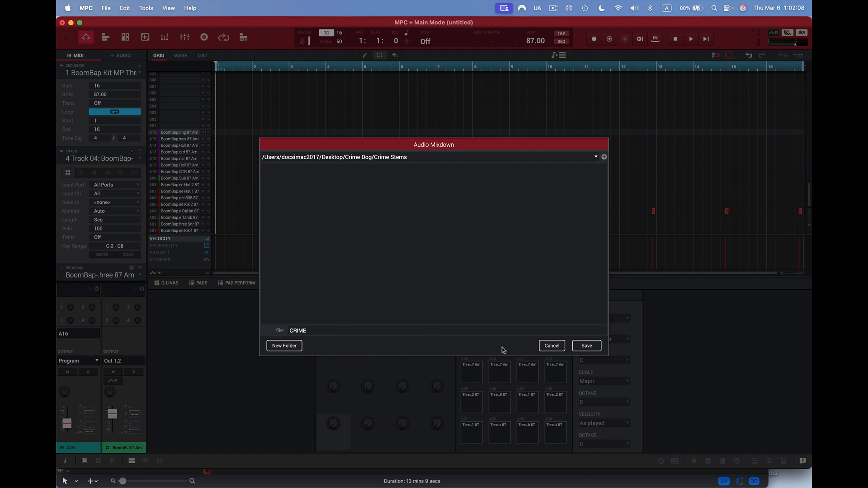
click(588, 347)
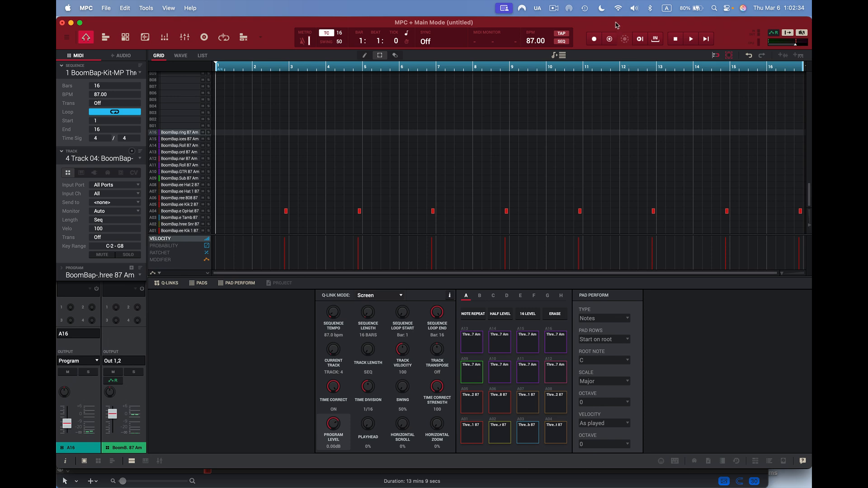
Switch to the Finder, open the Crime Dog folder on the Desktop, and play a preview of Crime.wav
key(super+shift+2)
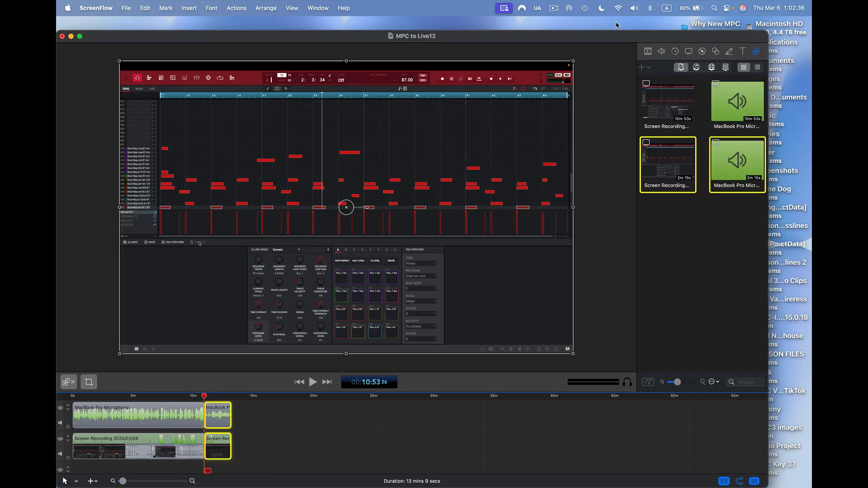
key(super+h)
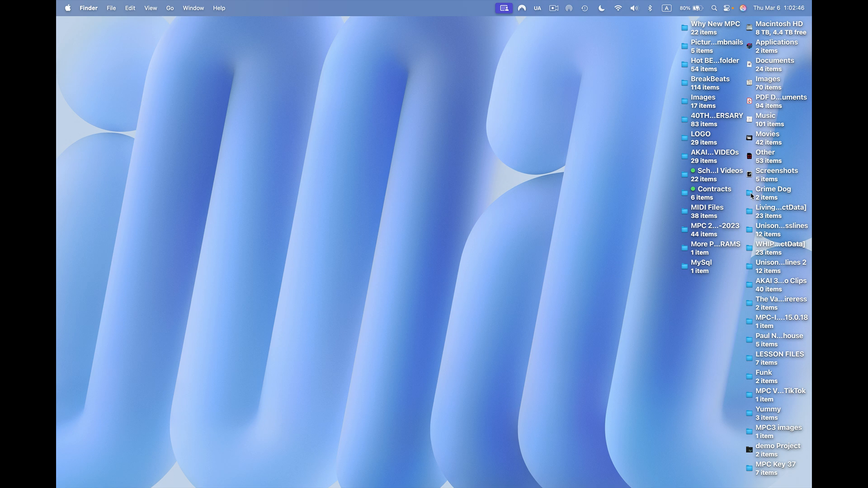
click(752, 195)
double_click(752, 195)
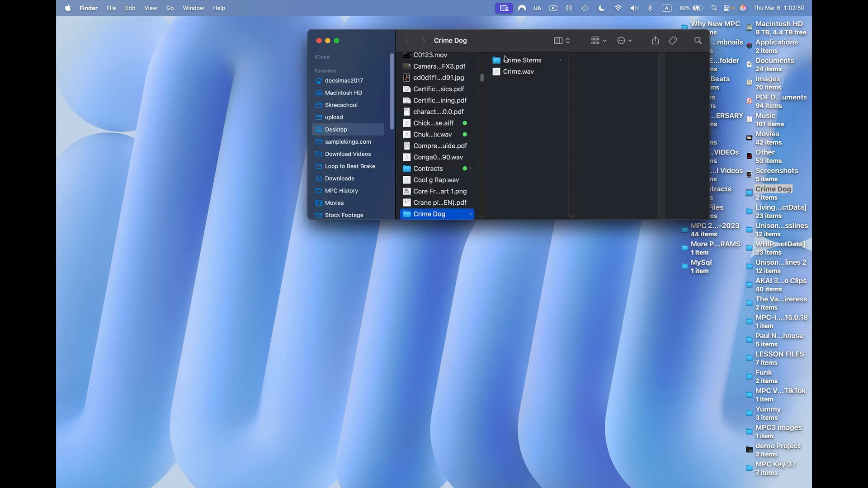
click(511, 71)
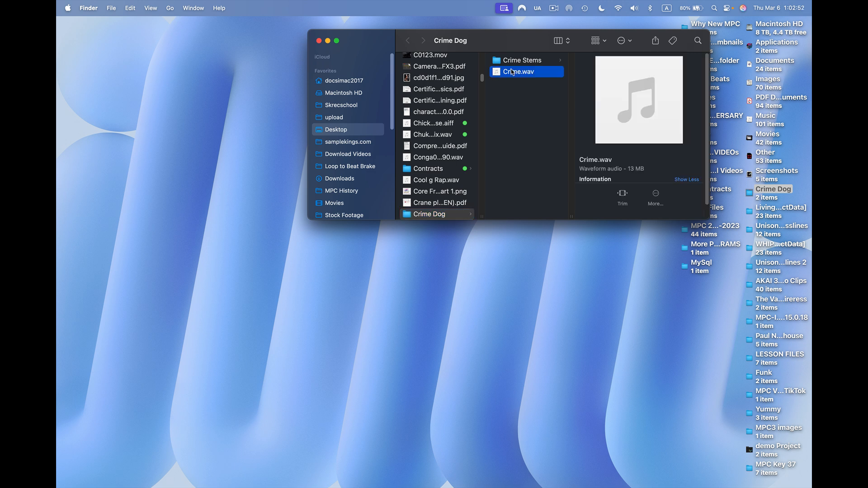
click(639, 99)
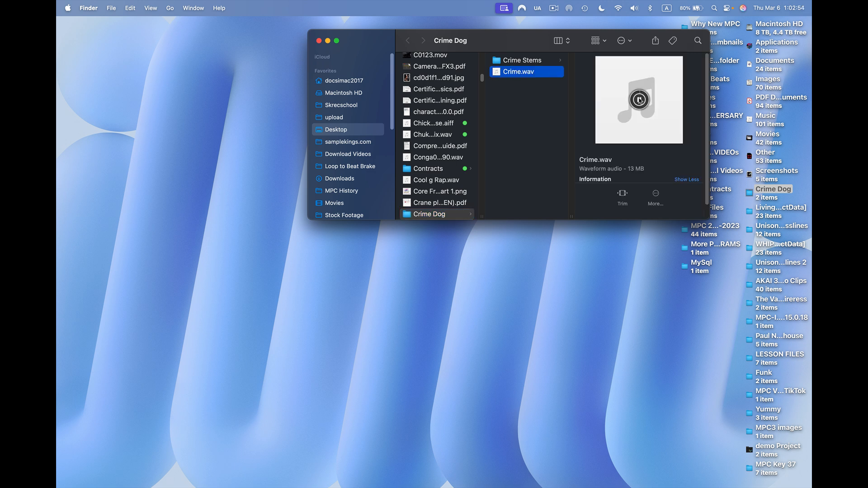
click(639, 99)
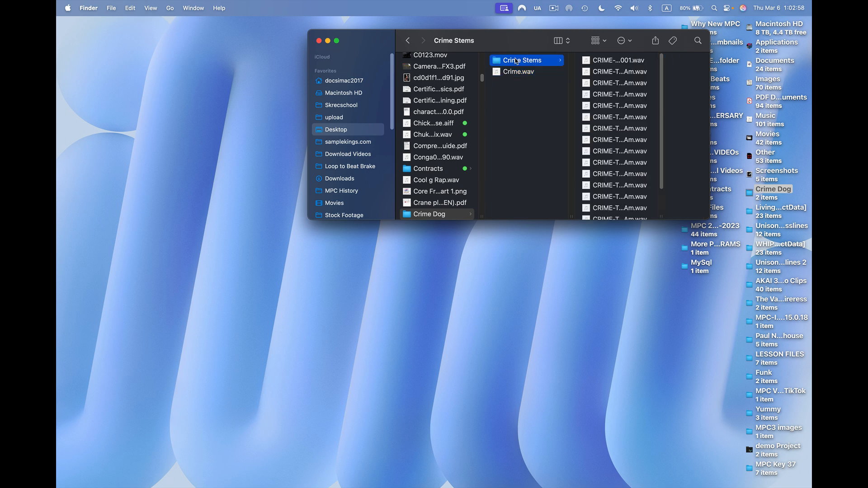
Look through the exported WAV files in the Crime Stems folder, selecting the Track 001 and Track 013 stems
click(627, 63)
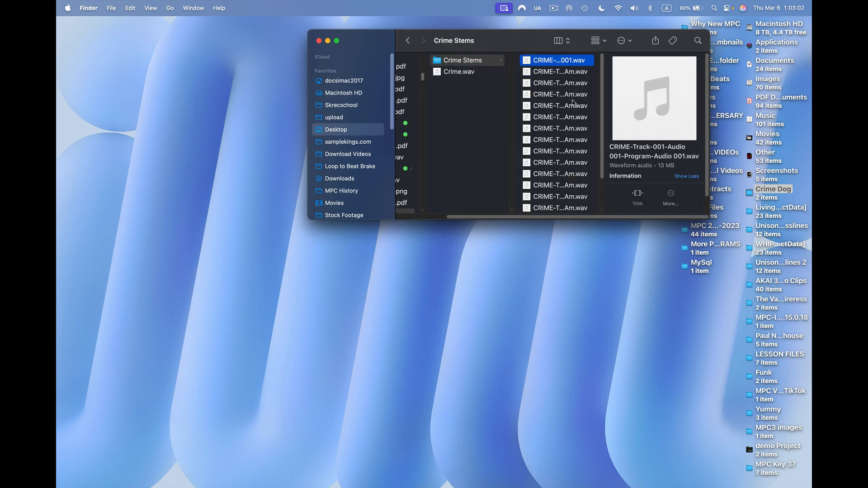
scroll(560, 136, down, 3)
click(545, 169)
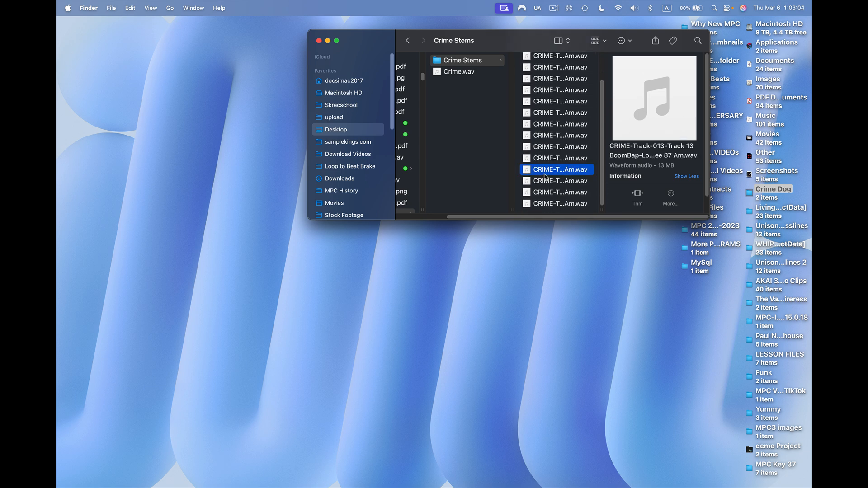
Step back through the exported stems in the Crime Stems folder to Track 006 and play its preview
click(545, 148)
click(543, 126)
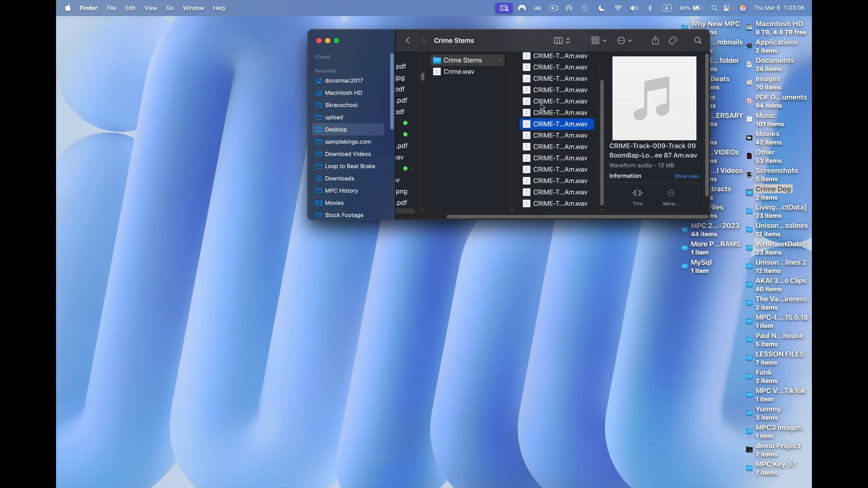
click(542, 104)
click(541, 92)
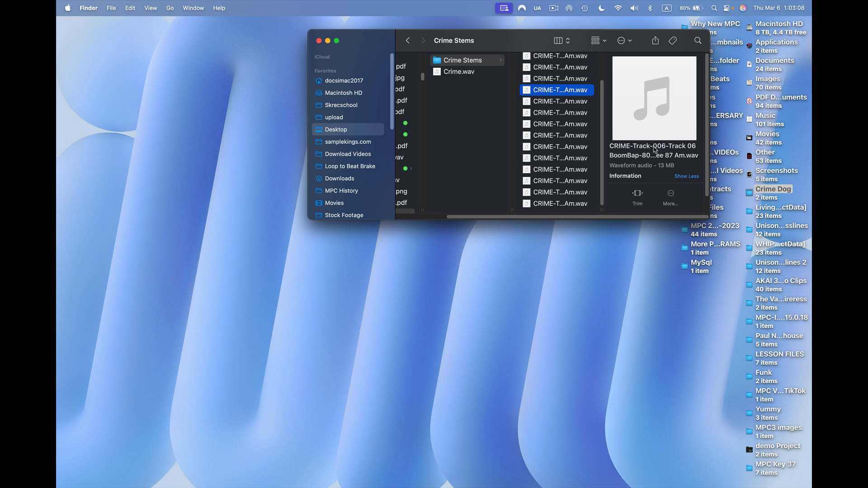
click(655, 98)
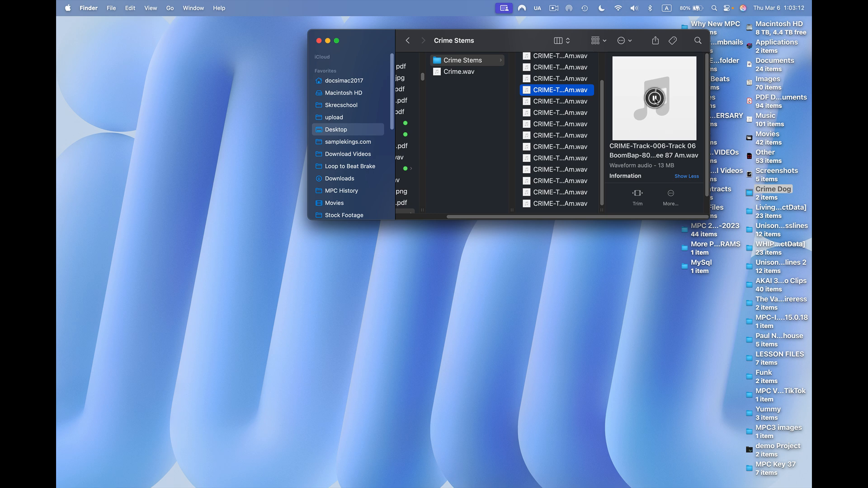
Preview the two Track 001 stems in turn, first the Audio 001 file and then the Track 01 program file
scroll(568, 106, up, 3)
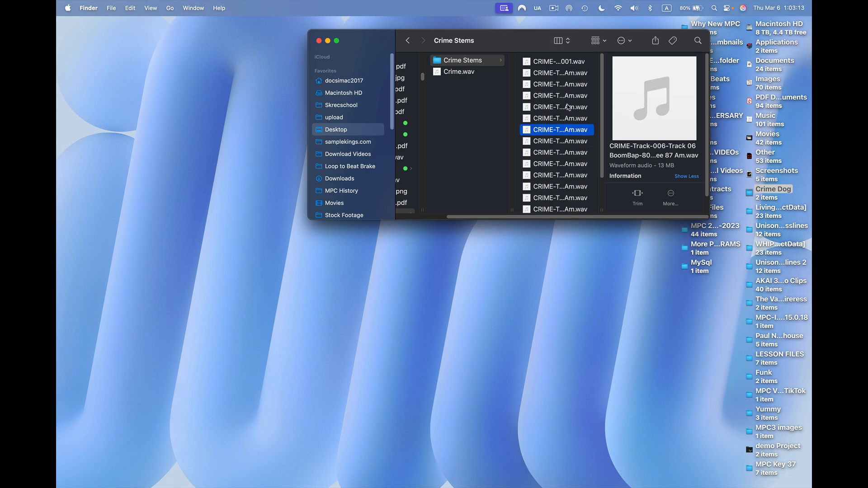
click(564, 62)
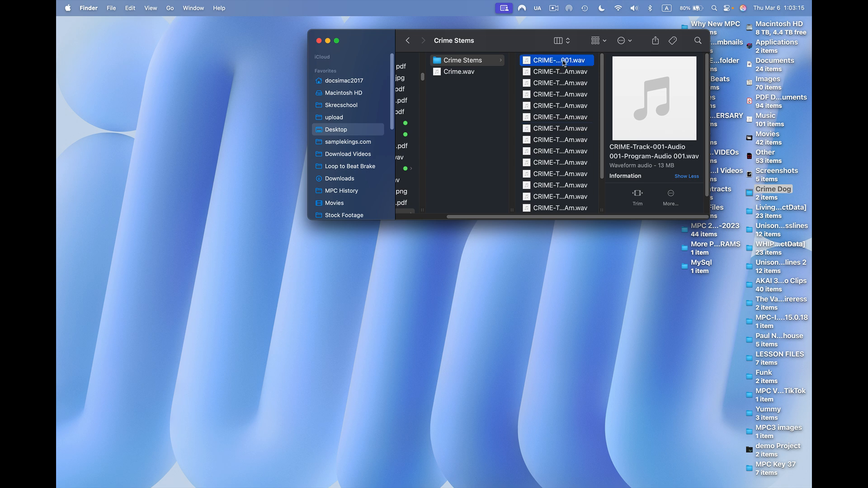
click(654, 98)
click(565, 72)
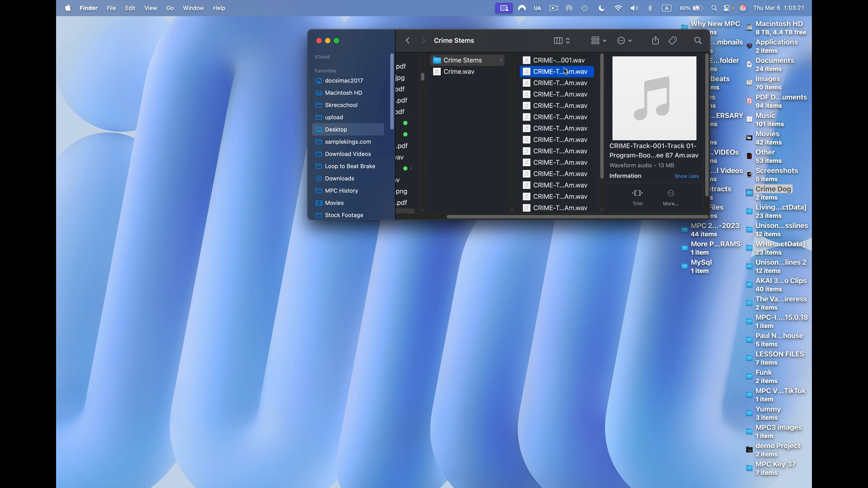
click(655, 98)
click(655, 98)
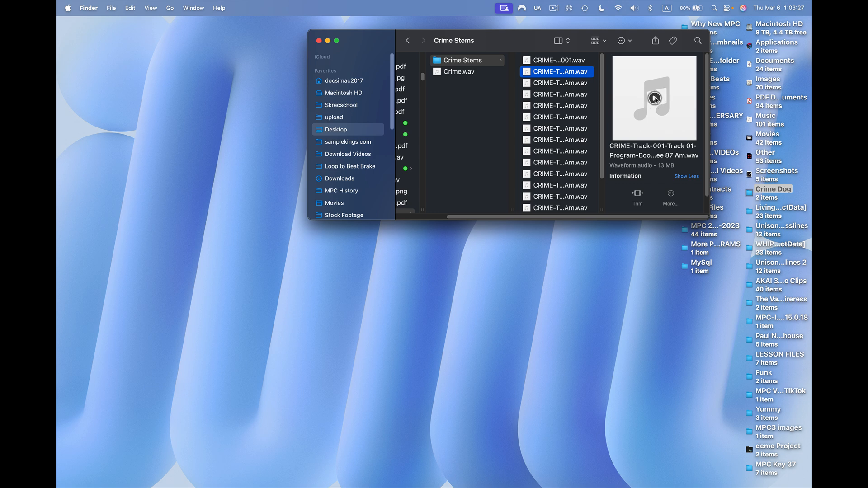
Preview the Track 002 stem followed by the Track 003 stem, stopping playback at the end
click(557, 86)
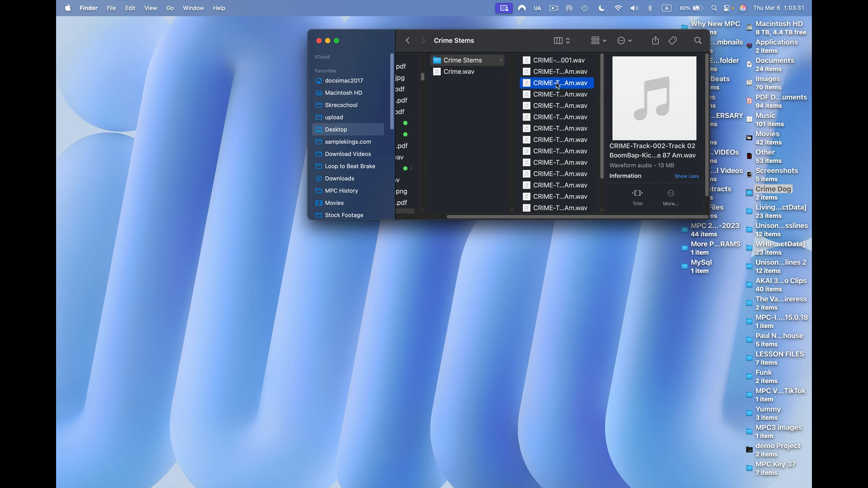
click(654, 98)
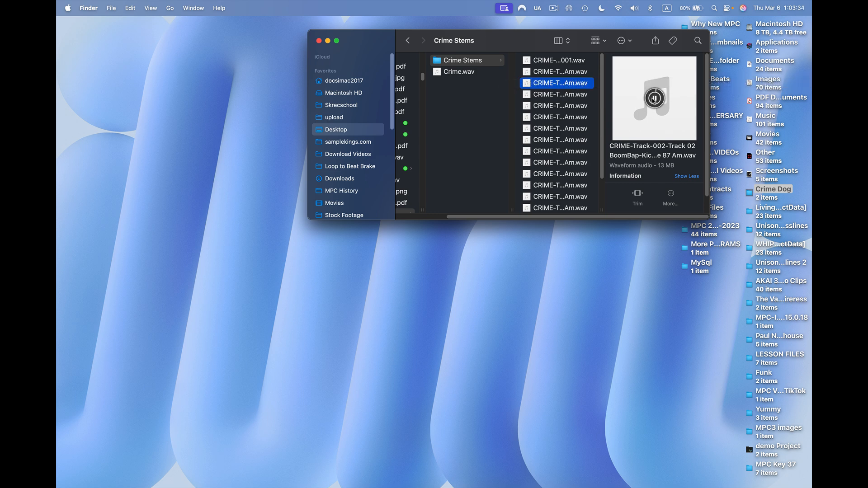
click(583, 96)
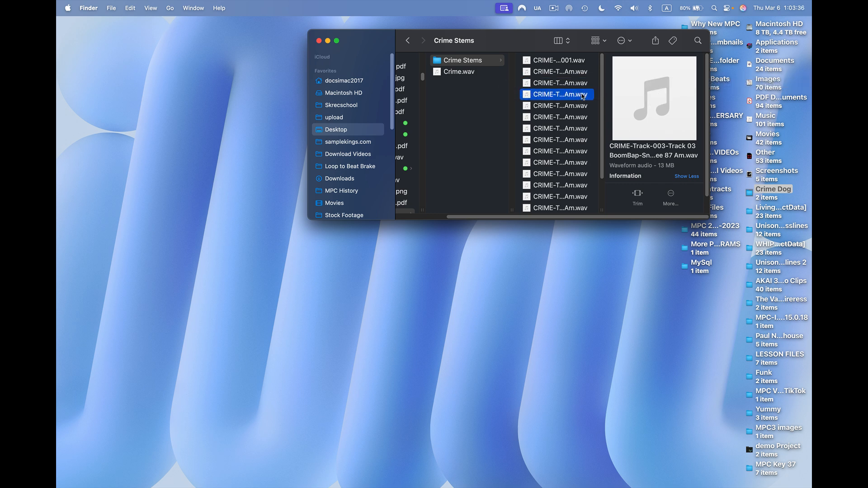
click(655, 99)
click(655, 99)
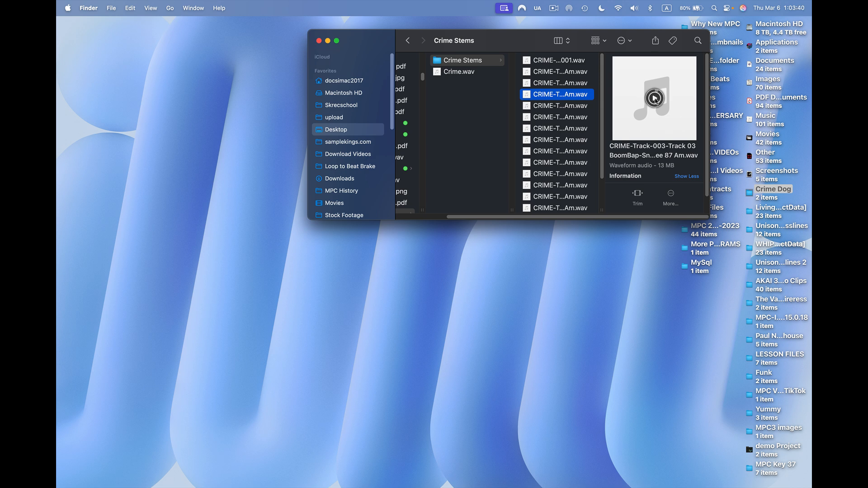